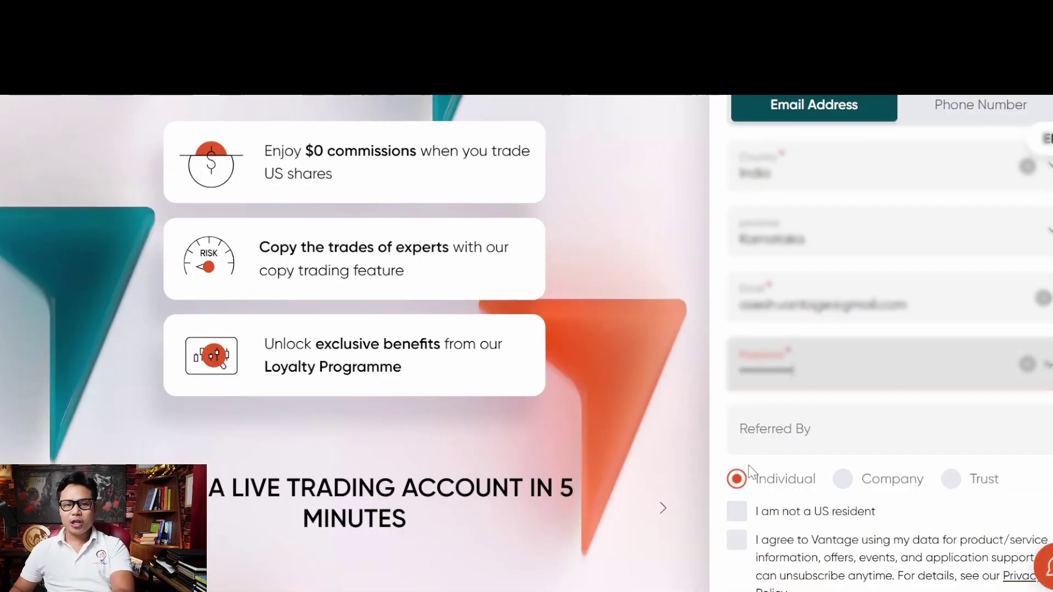
- Tick 'I am not a US resident' and 'I agree to Vantage', create the account, and dismiss the save-password prompt
left_click(736, 512)
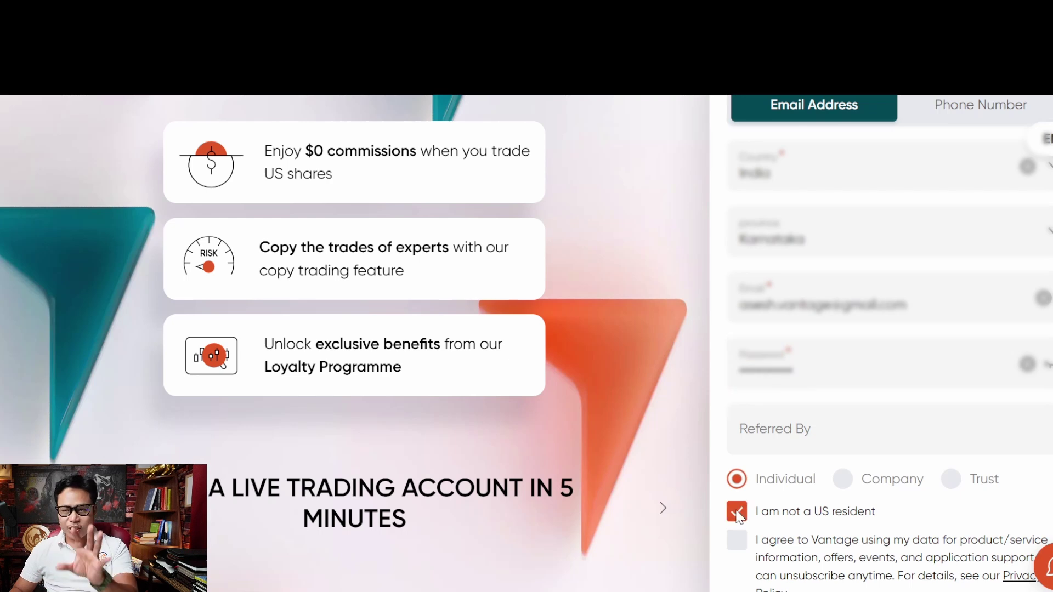
scroll(736, 473, "down", 1)
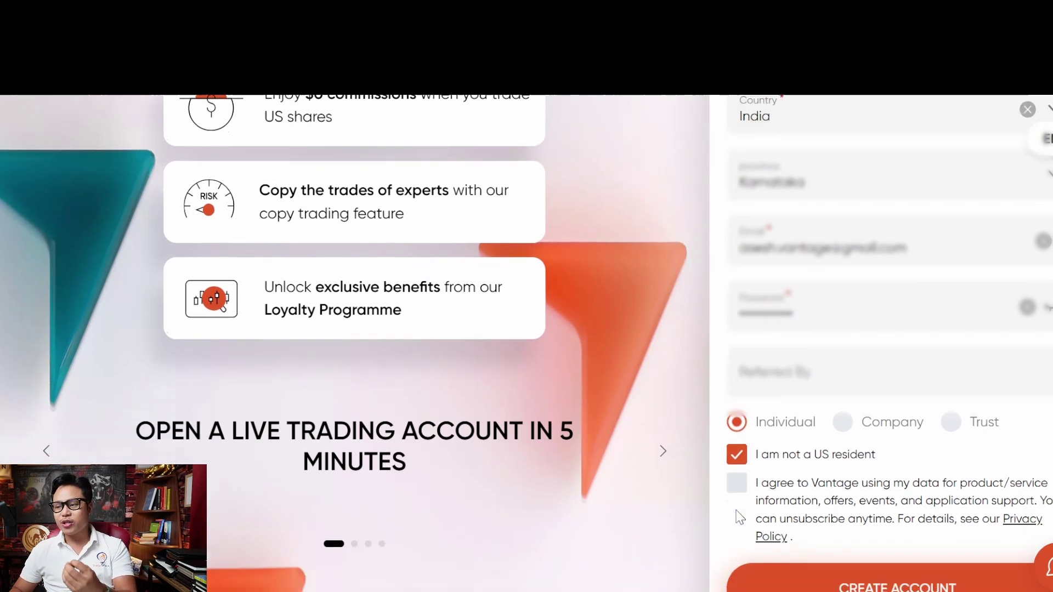
left_click(738, 452)
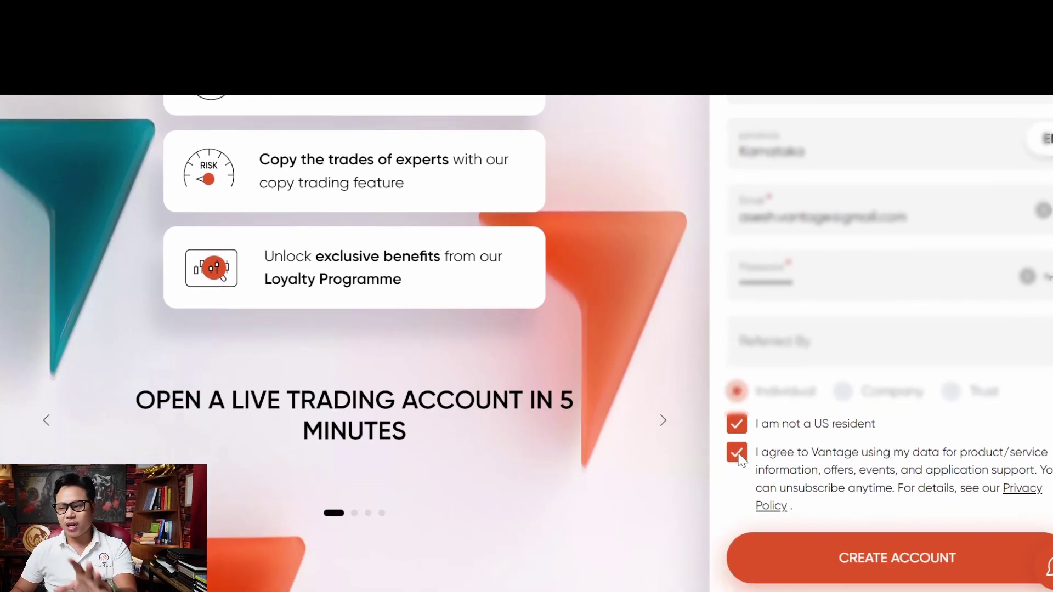
scroll(737, 457, "up", 2)
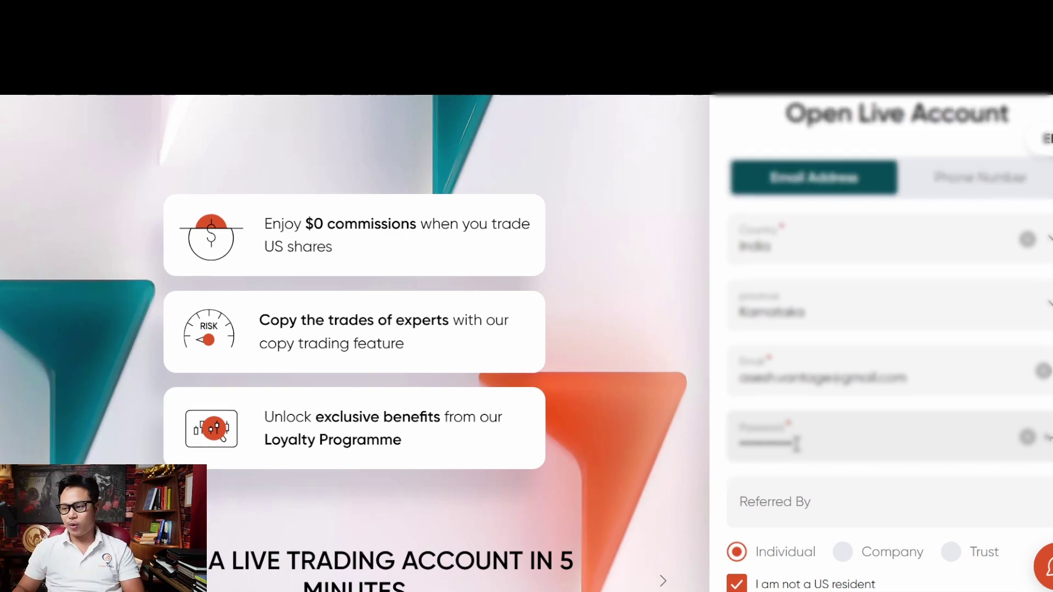
scroll(796, 444, "down", 3)
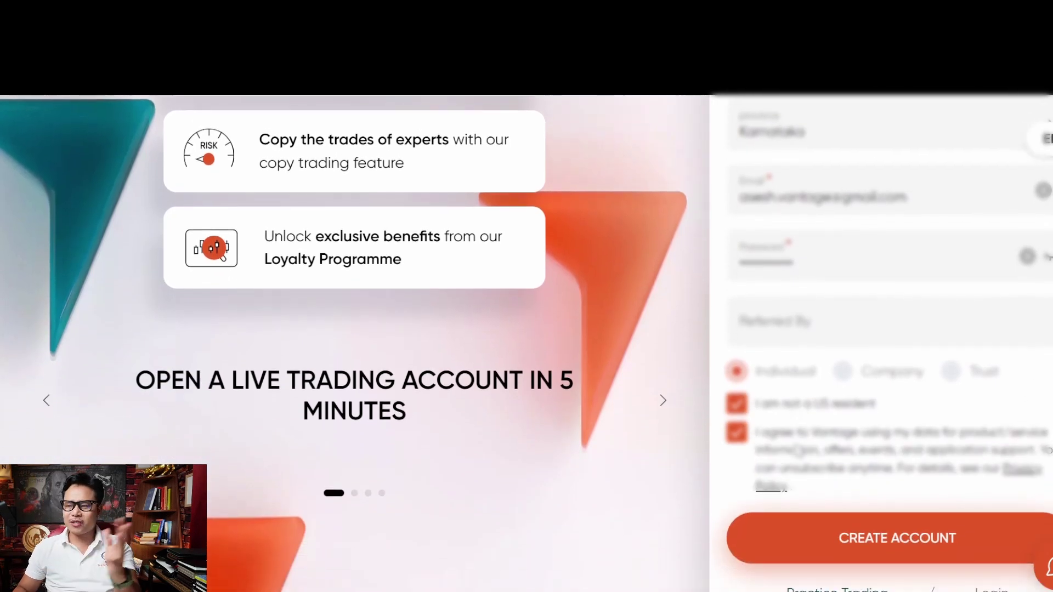
scroll(796, 451, "down", 1)
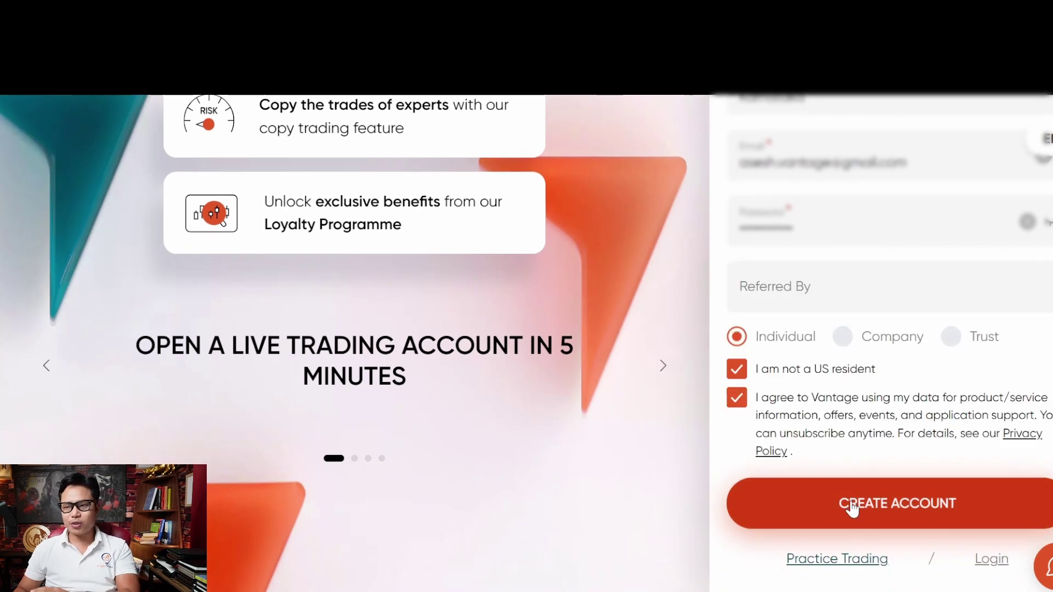
left_click(851, 506)
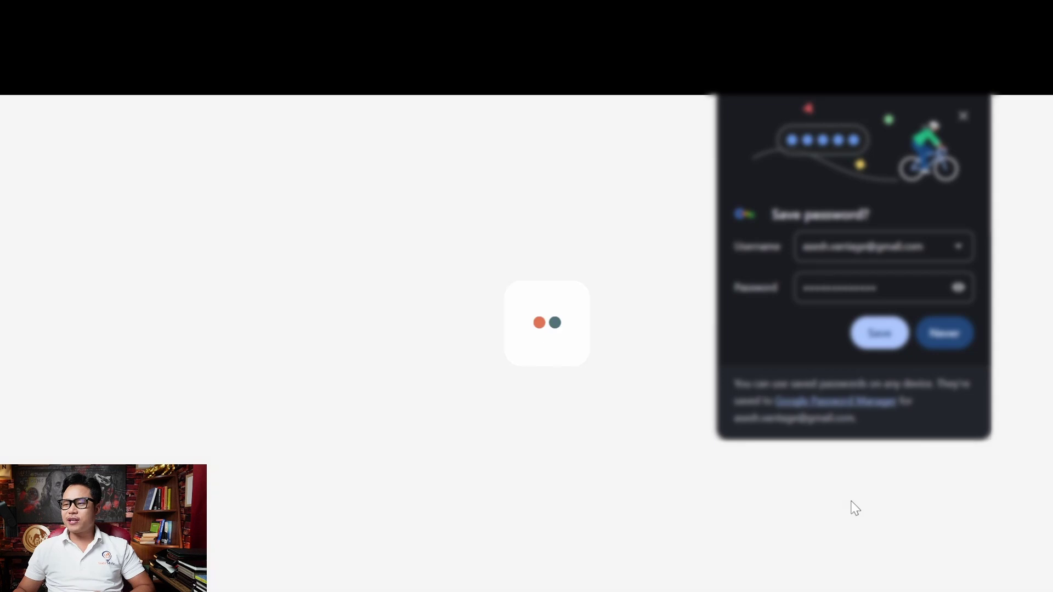
left_click(933, 333)
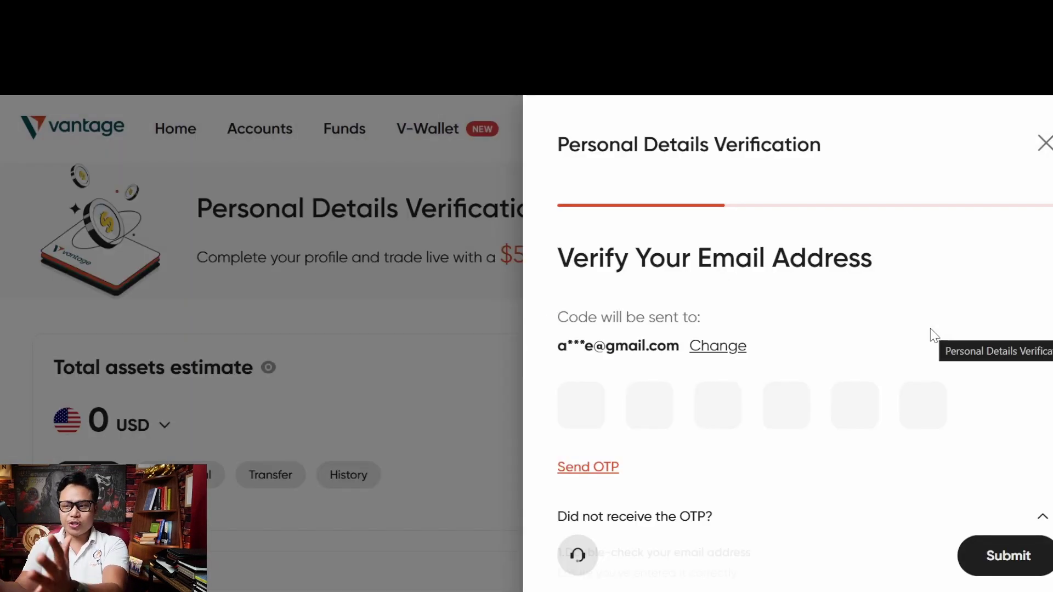
- Request an OTP so a verification code is emailed to the account's address
left_click(589, 412)
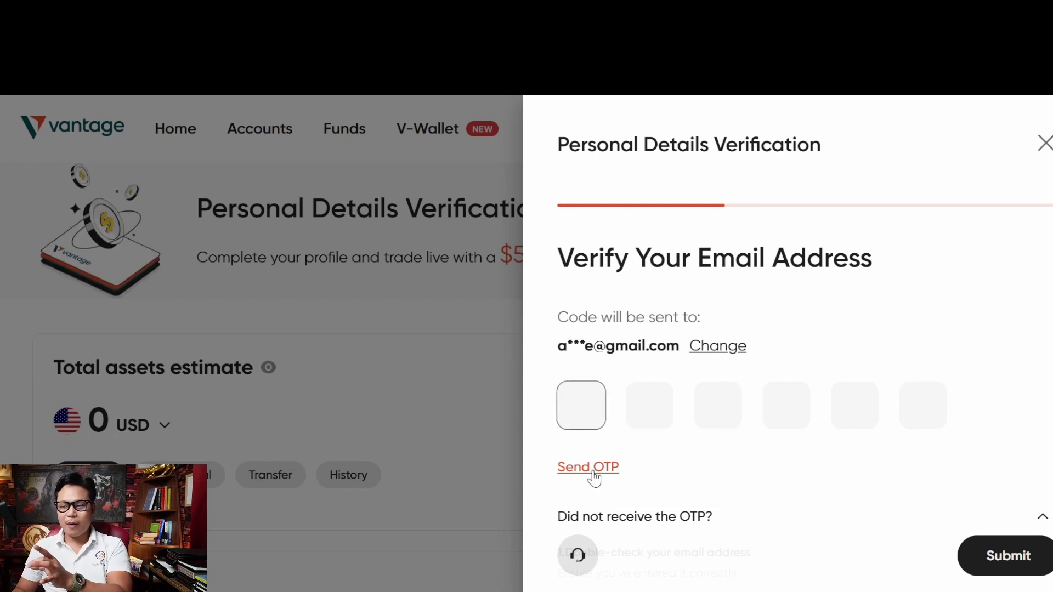
left_click(588, 468)
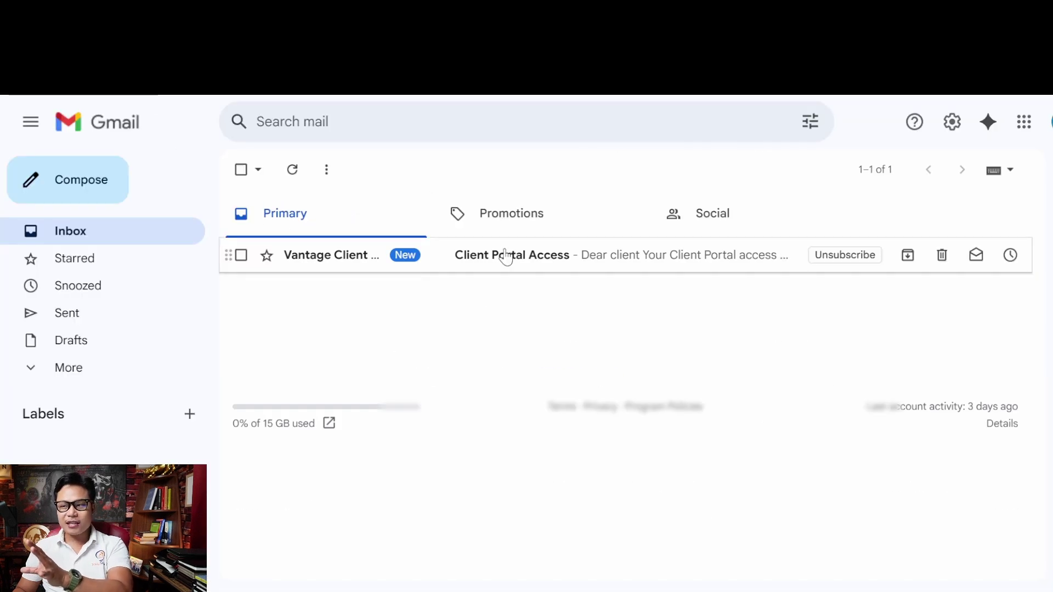
left_click(508, 255)
scroll(520, 297, "down", 3)
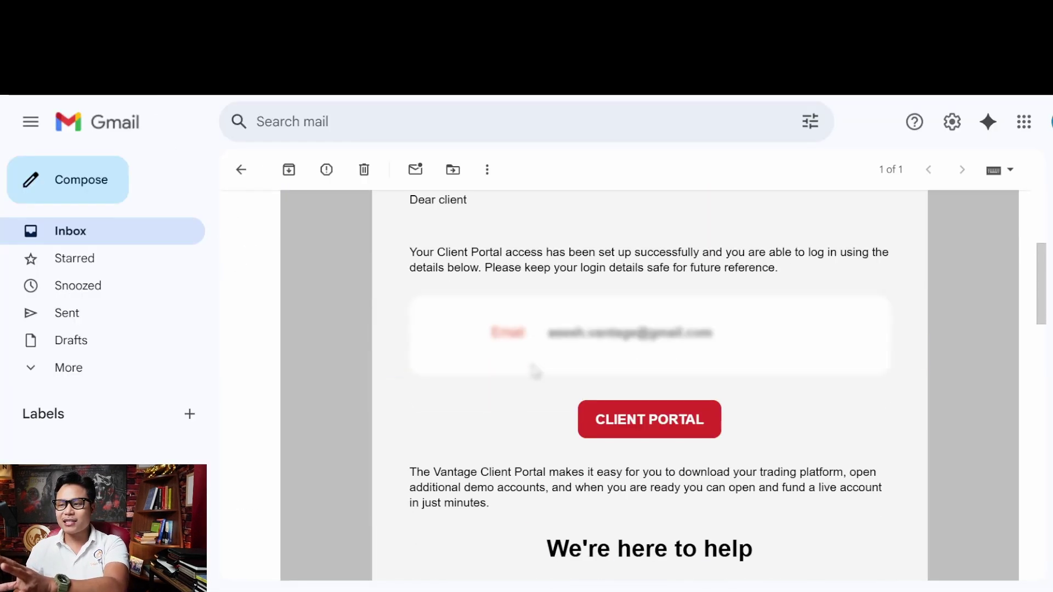
scroll(638, 455, "up", 2)
scroll(274, 283, "up", 3)
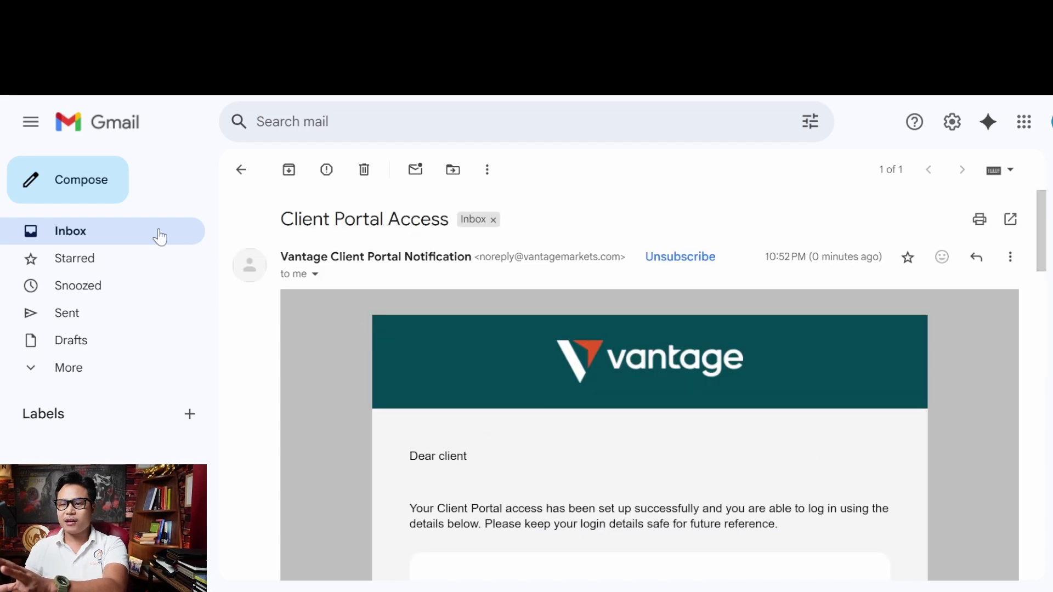
left_click(161, 232)
left_click(562, 255)
scroll(580, 491, "down", 2)
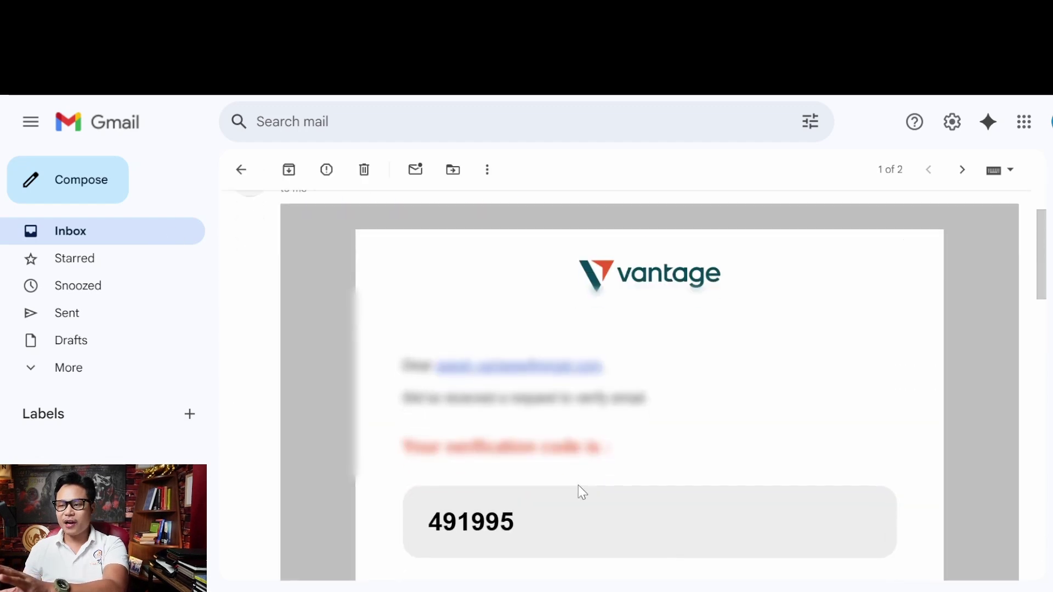
double_click(487, 520)
key("ctrl+c")
key("ctrl+Tab")
left_click(600, 402)
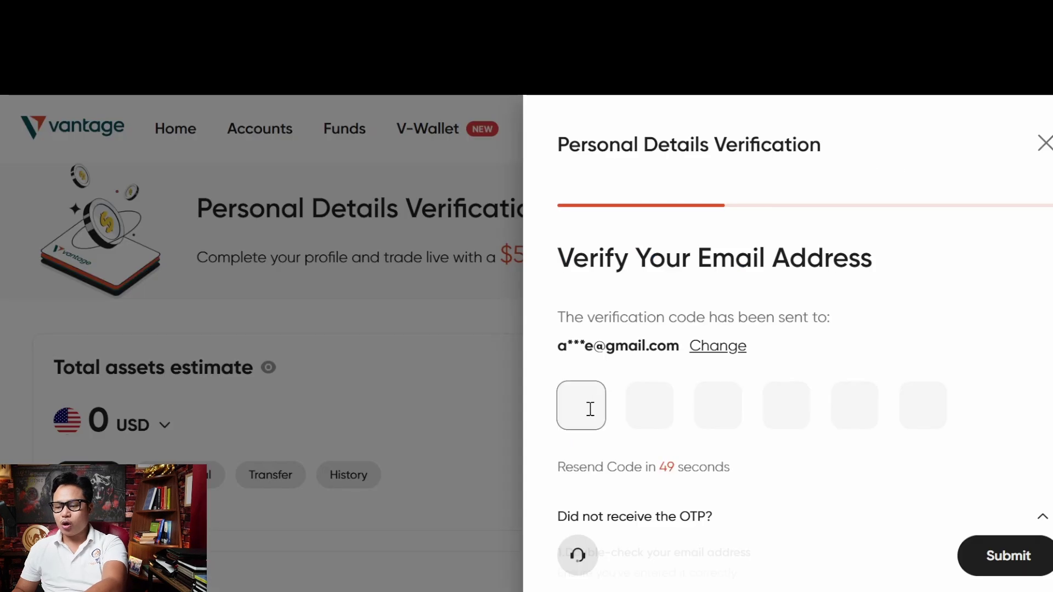
key("ctrl+v")
scroll(589, 409, "down", 2)
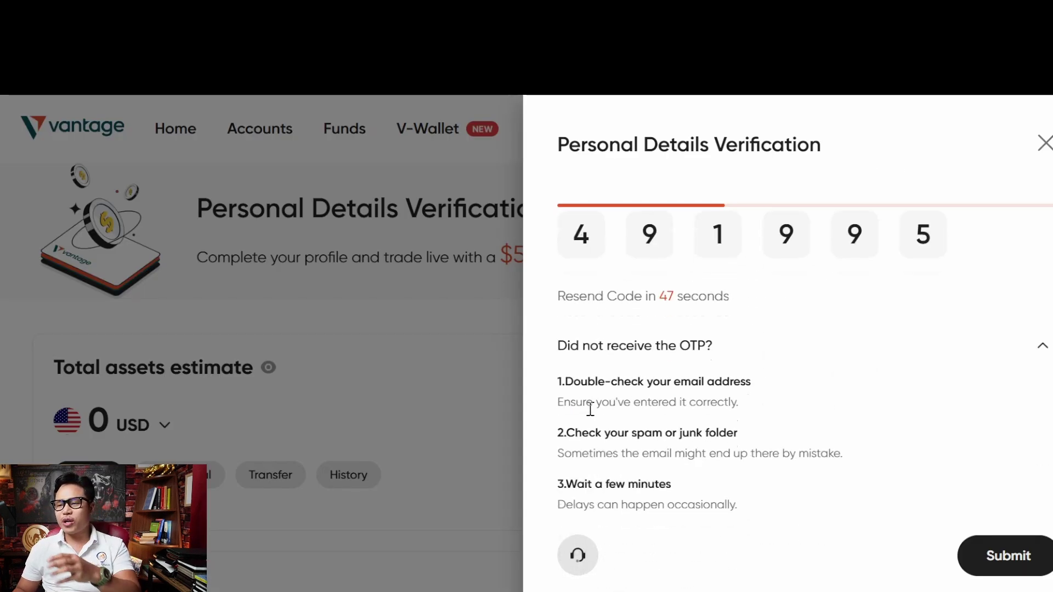
scroll(595, 415, "up", 2)
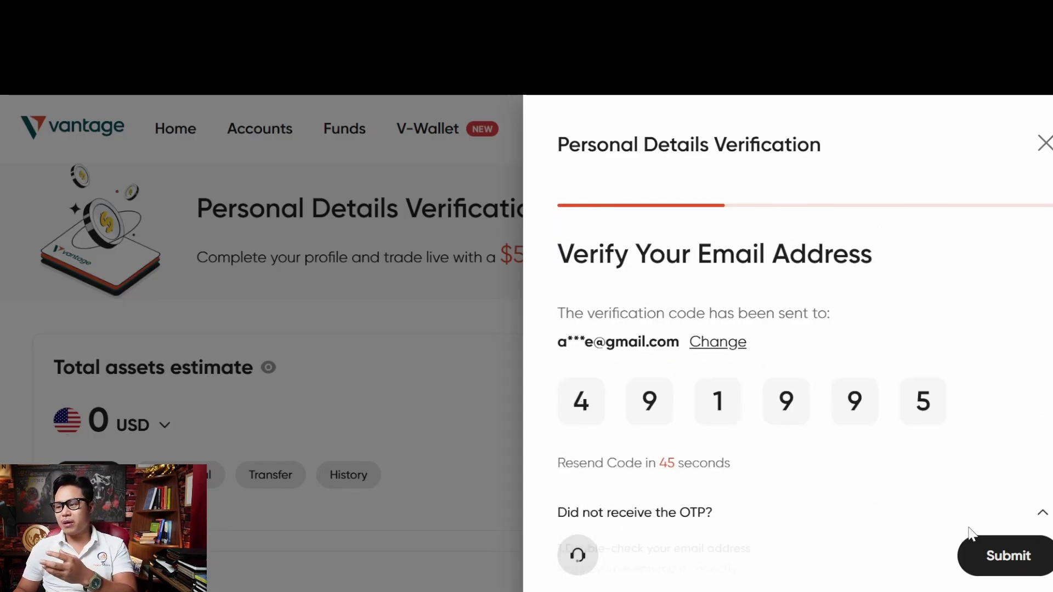
left_click(987, 554)
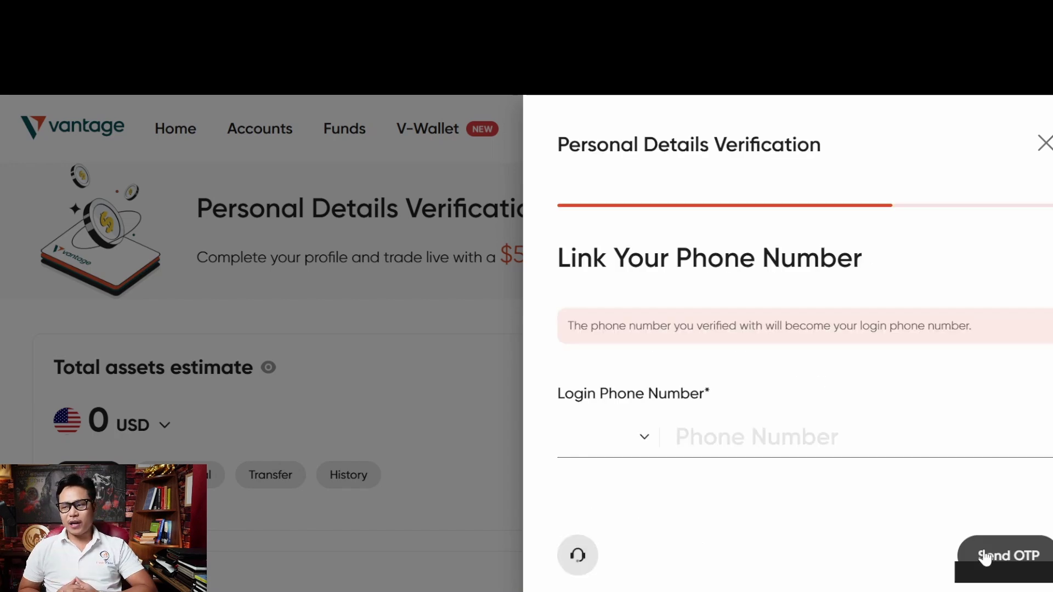
- Paste the login phone number and have a verification code sent to it
left_click(984, 558)
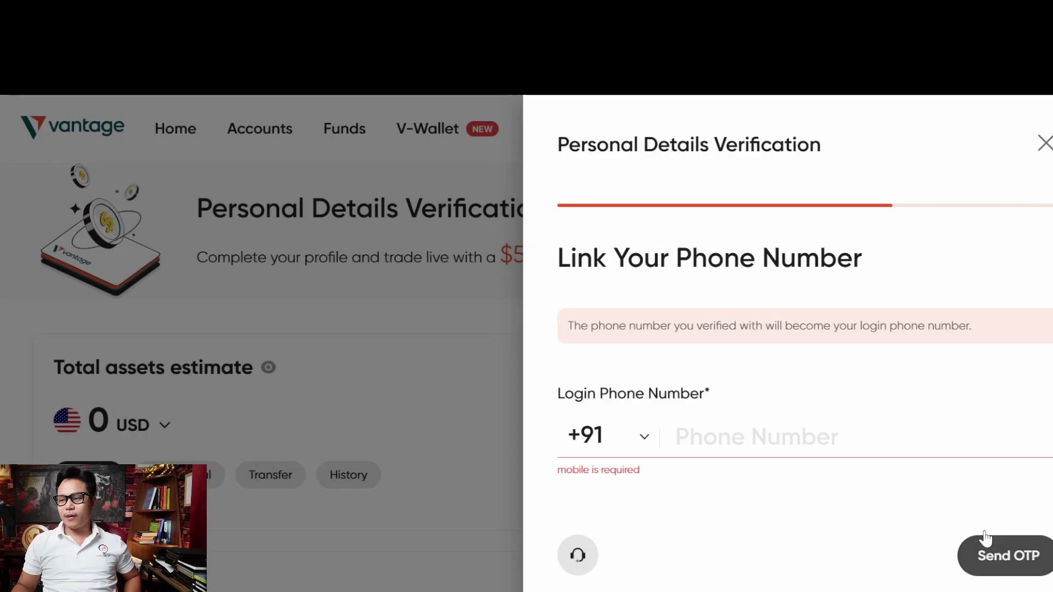
left_click(788, 445)
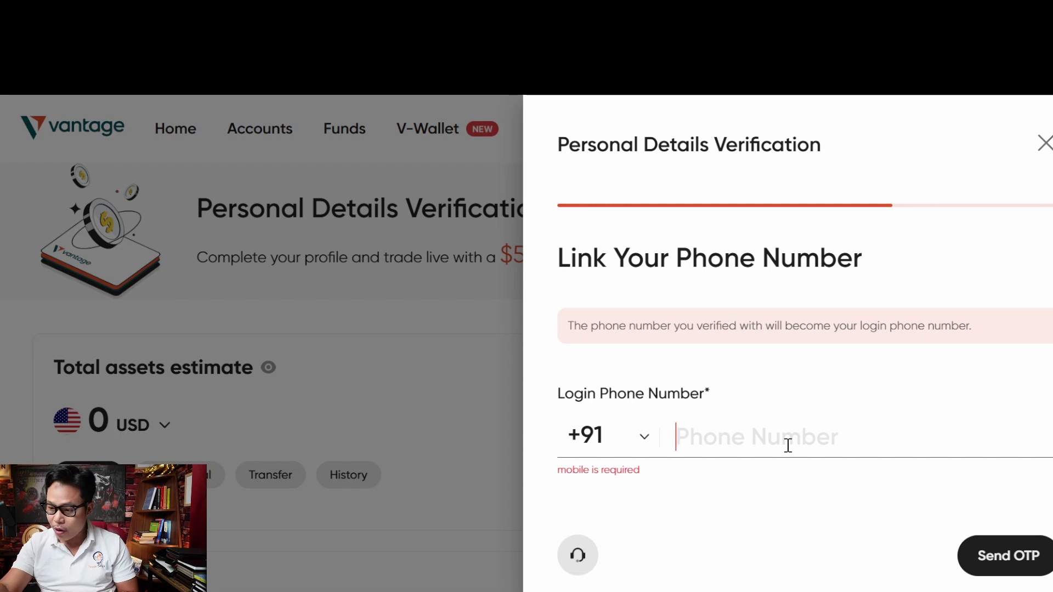
key("ctrl+v")
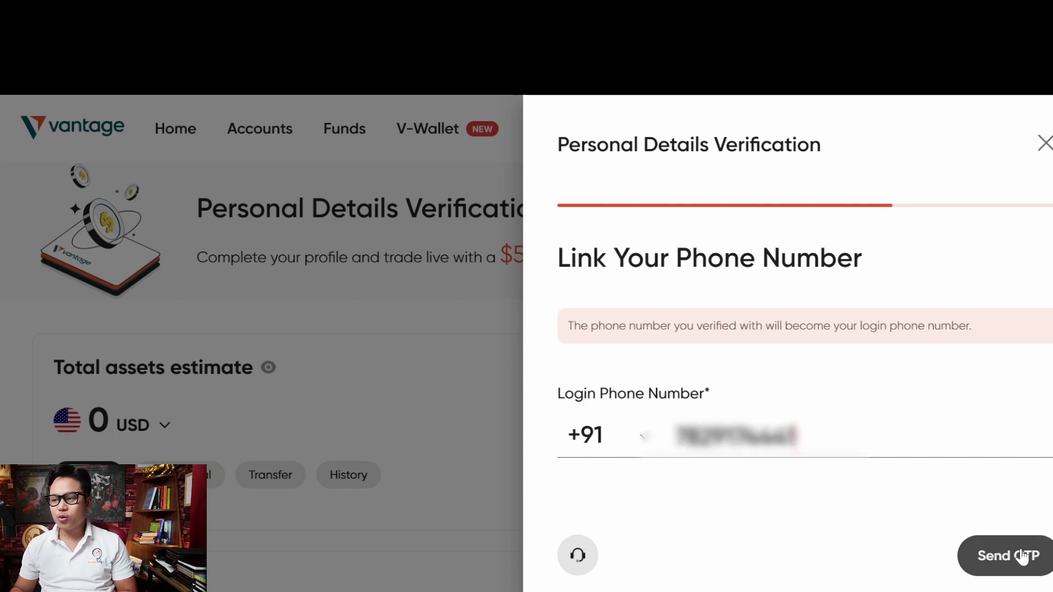
left_click(1022, 556)
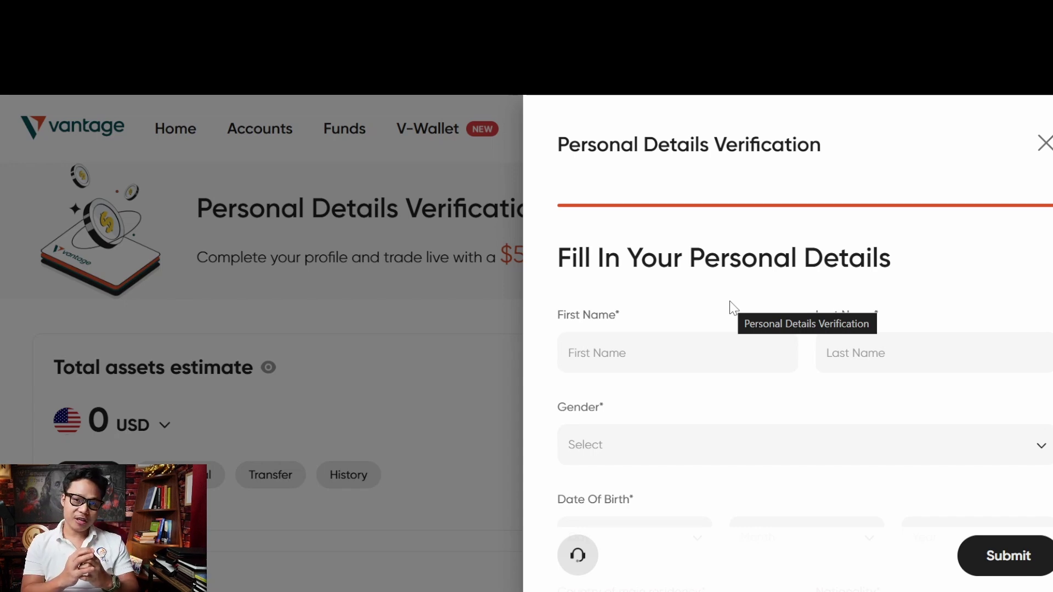
- Enter the name, set gender to Male, and submit the personal details form
left_click(598, 357)
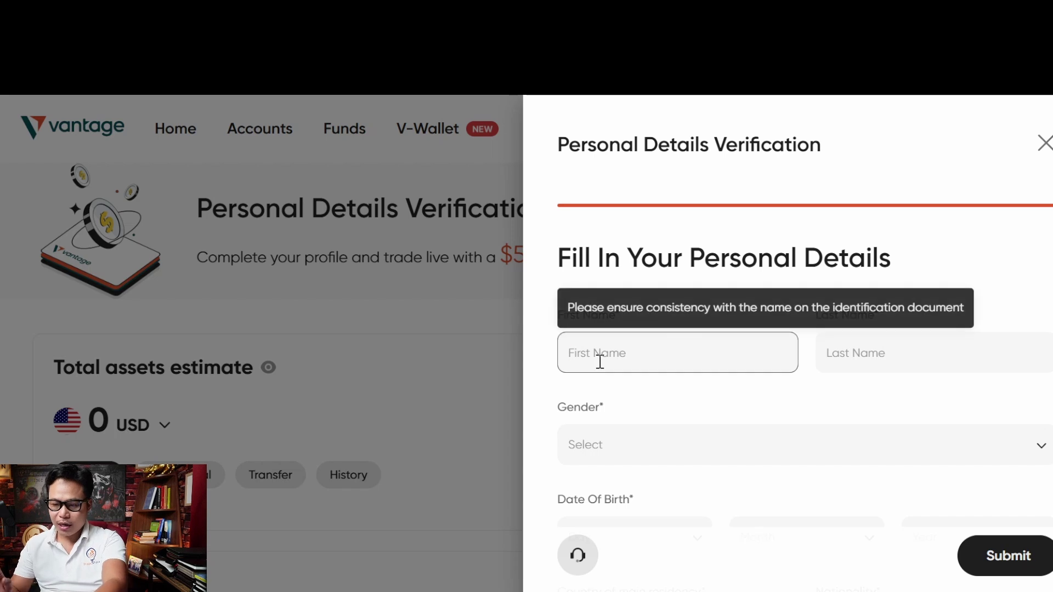
left_click(684, 365)
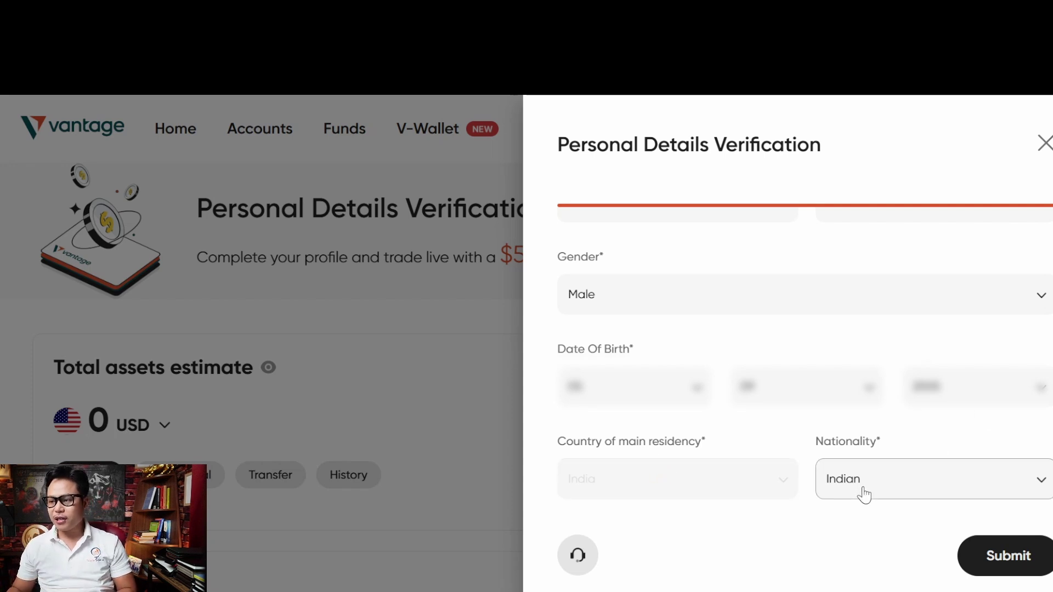
left_click(990, 556)
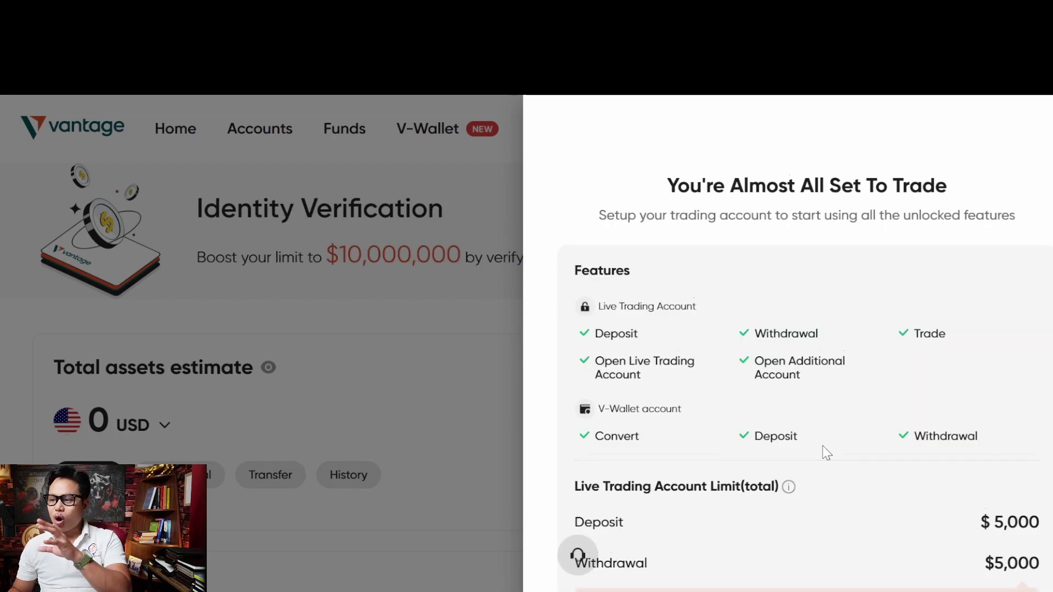
scroll(823, 452, "down", 2)
scroll(820, 481, "down", 2)
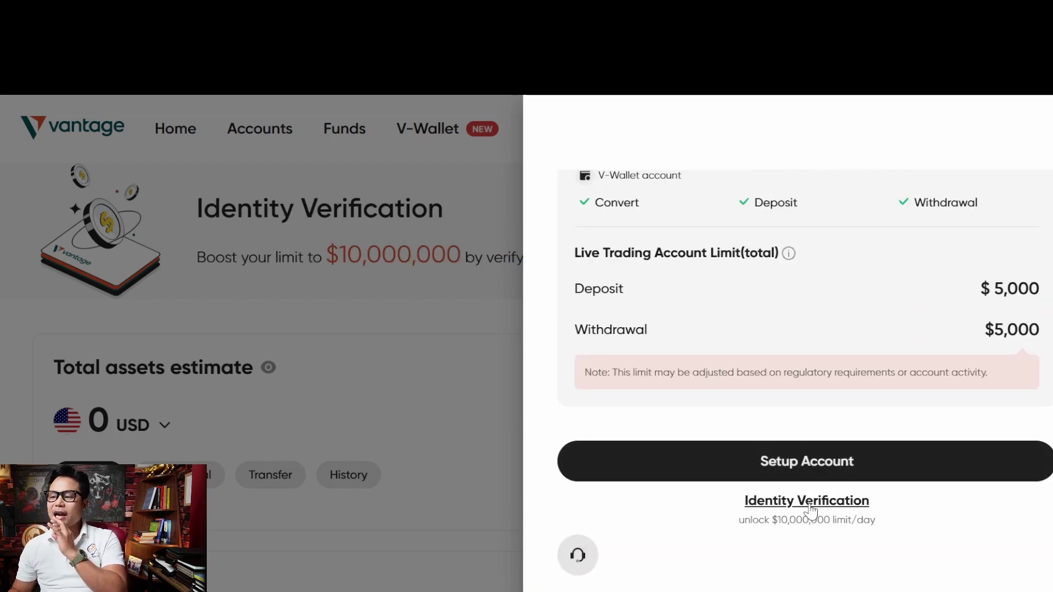
scroll(811, 511, "up", 4)
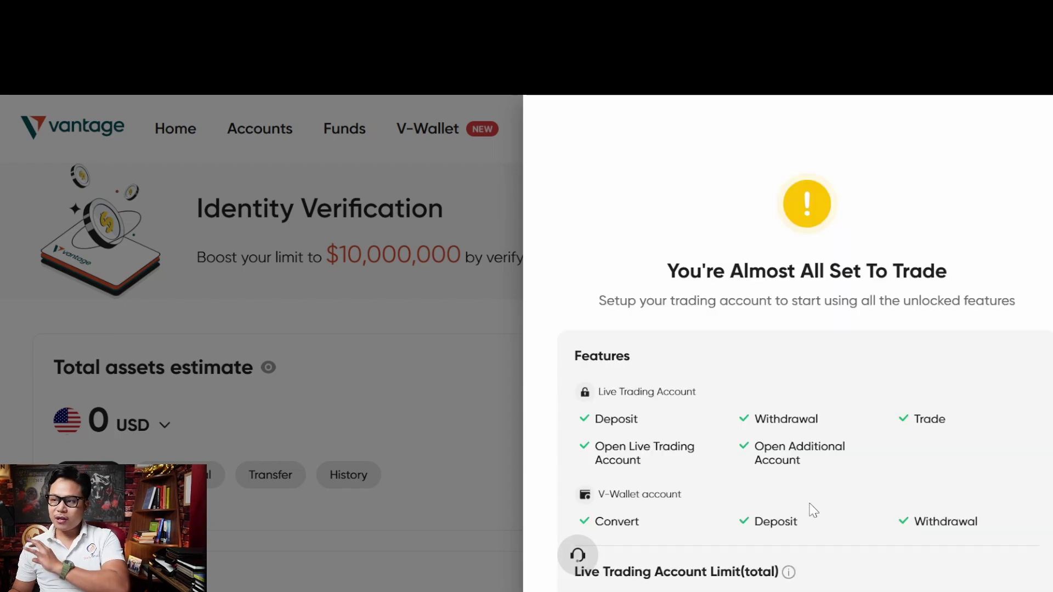
scroll(810, 511, "down", 4)
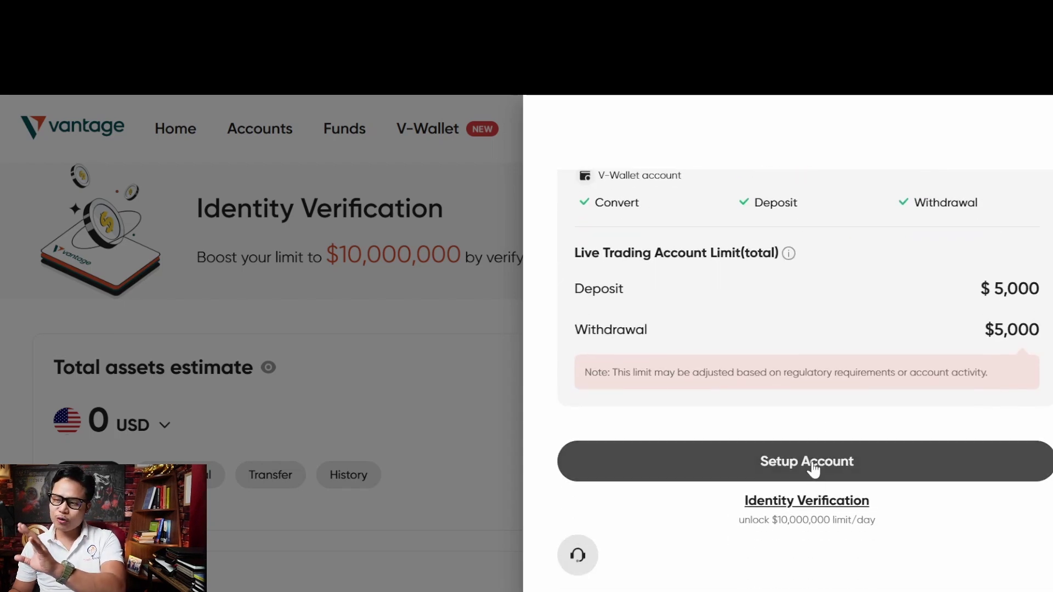
- Start Identity Verification from the 'Almost All Set To Trade' panel
left_click(812, 509)
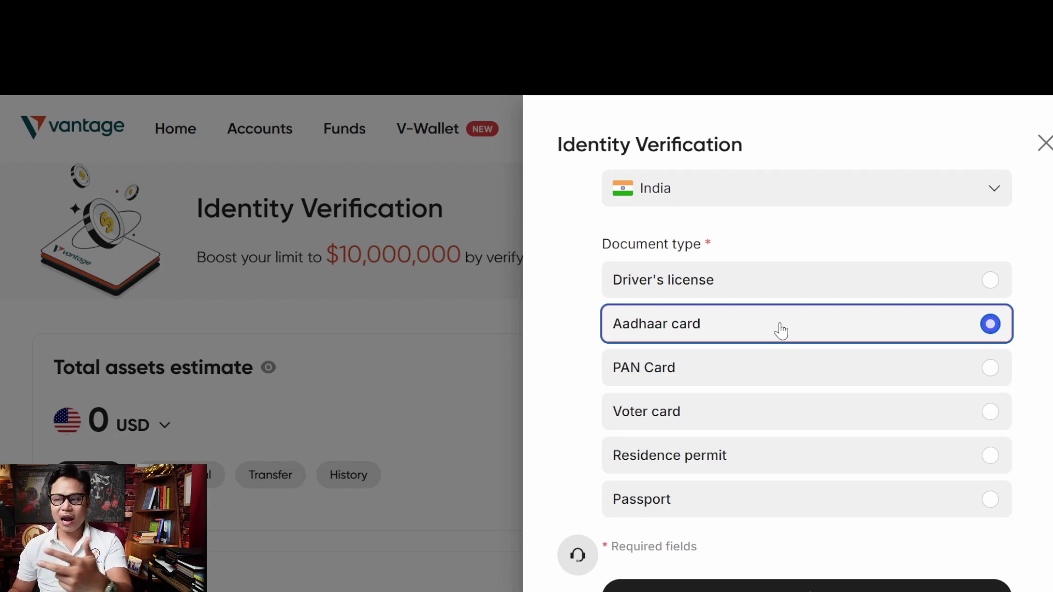
scroll(780, 329, "down", 1)
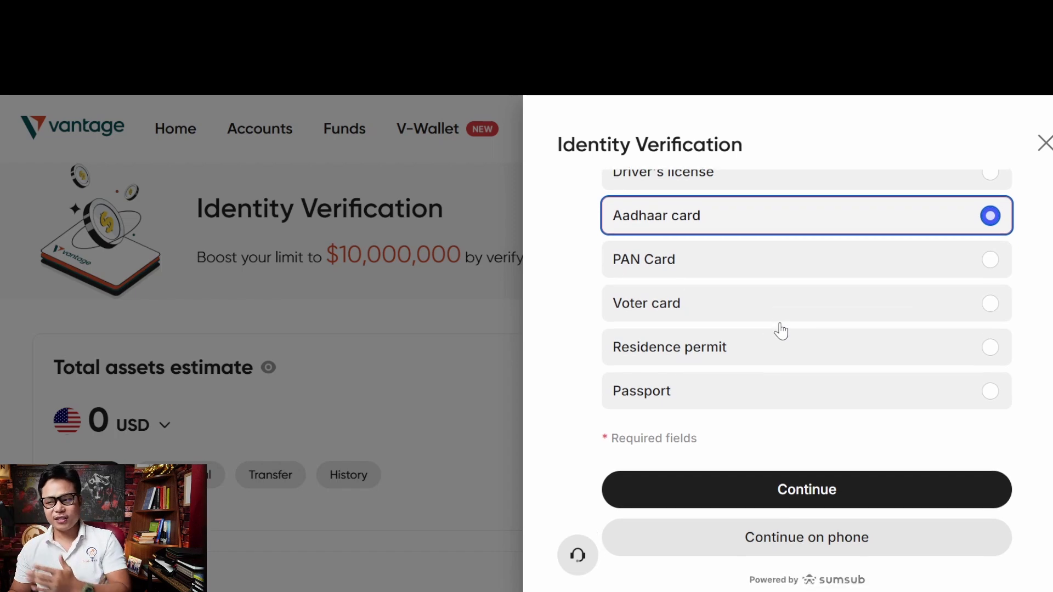
scroll(781, 329, "down", 1)
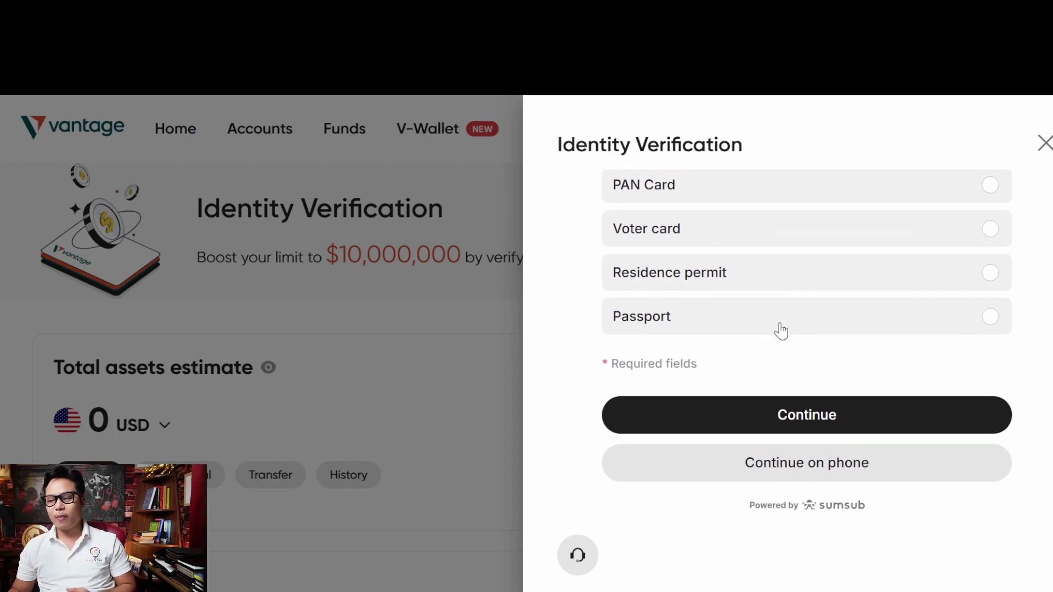
- Proceed with the Aadhaar card, upload the ID images, submit them, and close the almost-set-to-trade panel
left_click(803, 424)
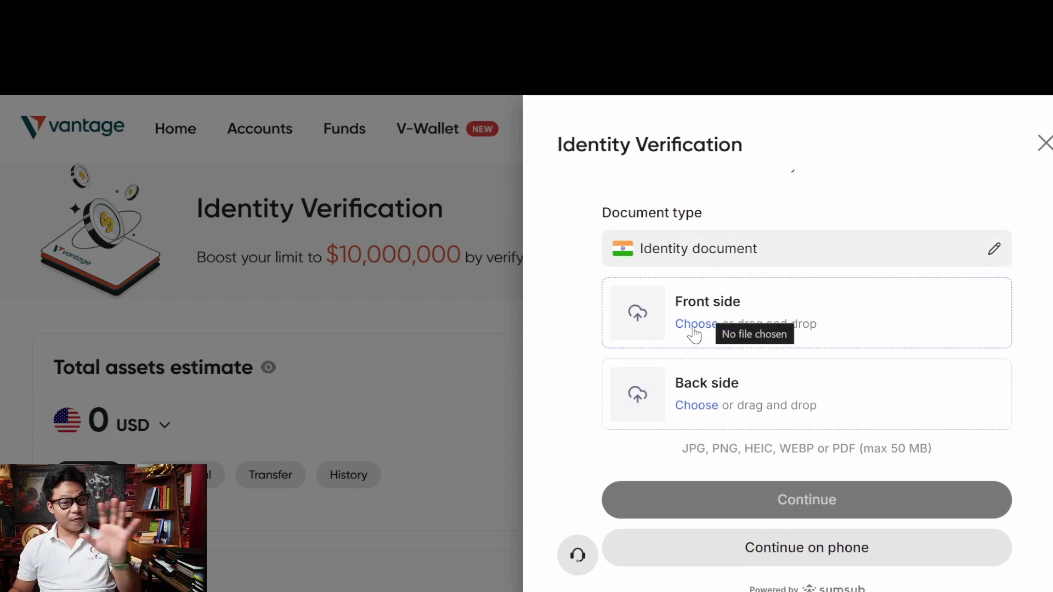
left_click(694, 333)
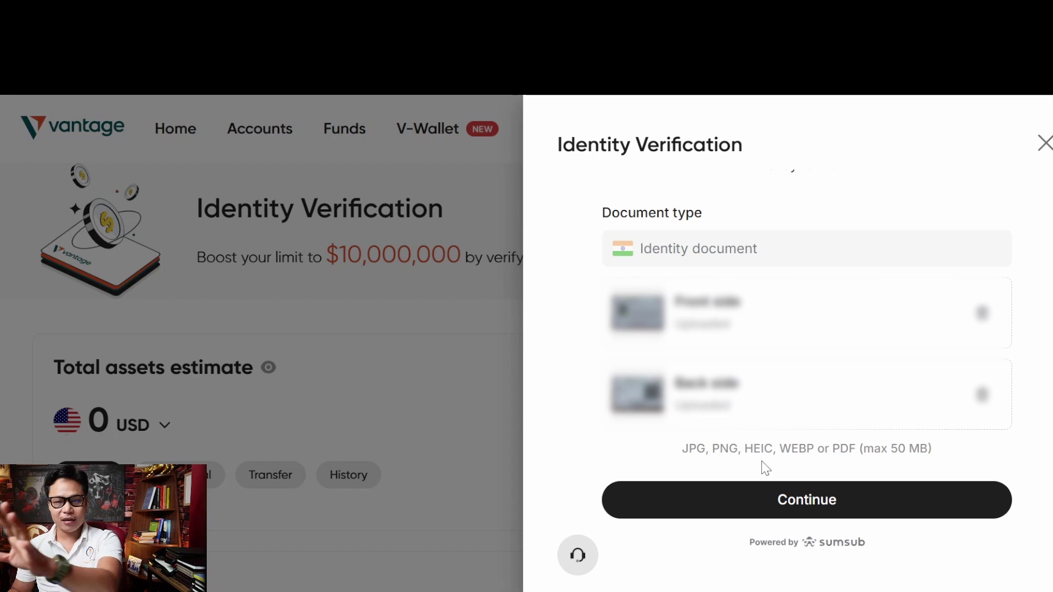
left_click(781, 498)
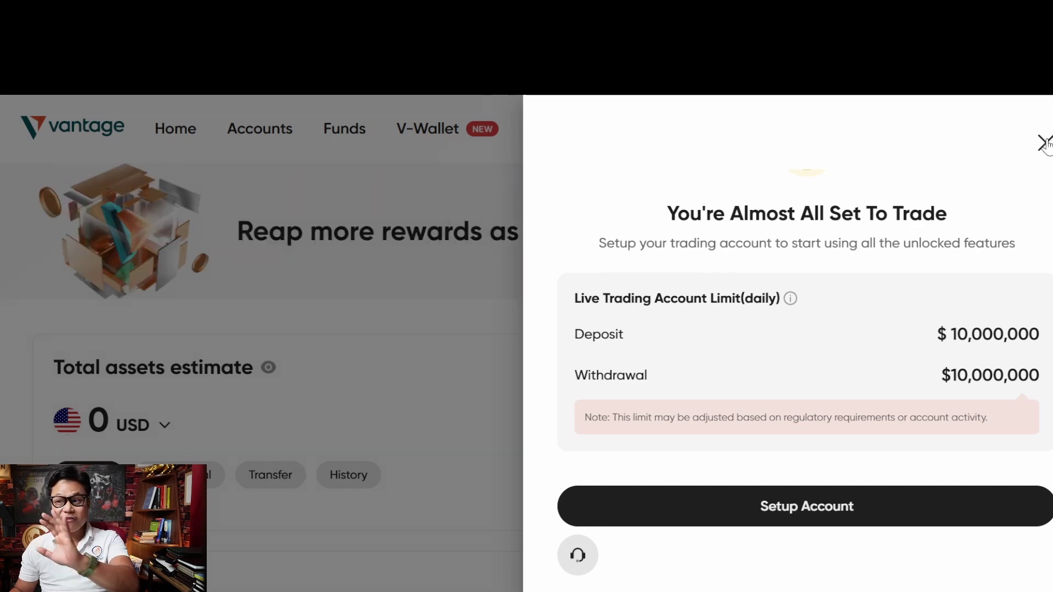
left_click(1043, 144)
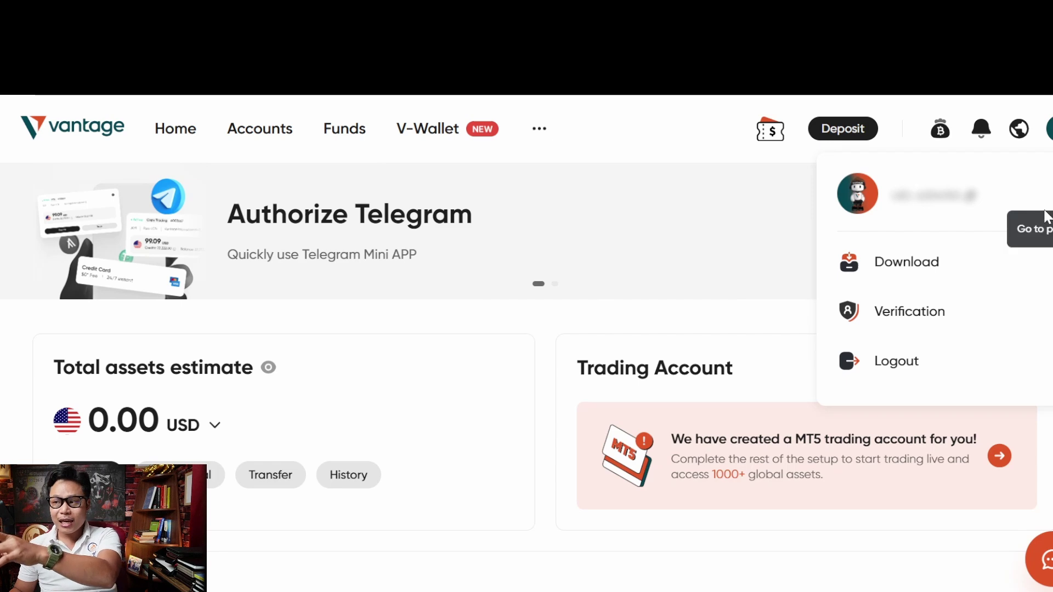
- Go to the profile page listing personal details, identity and address verification as verified
left_click(1027, 197)
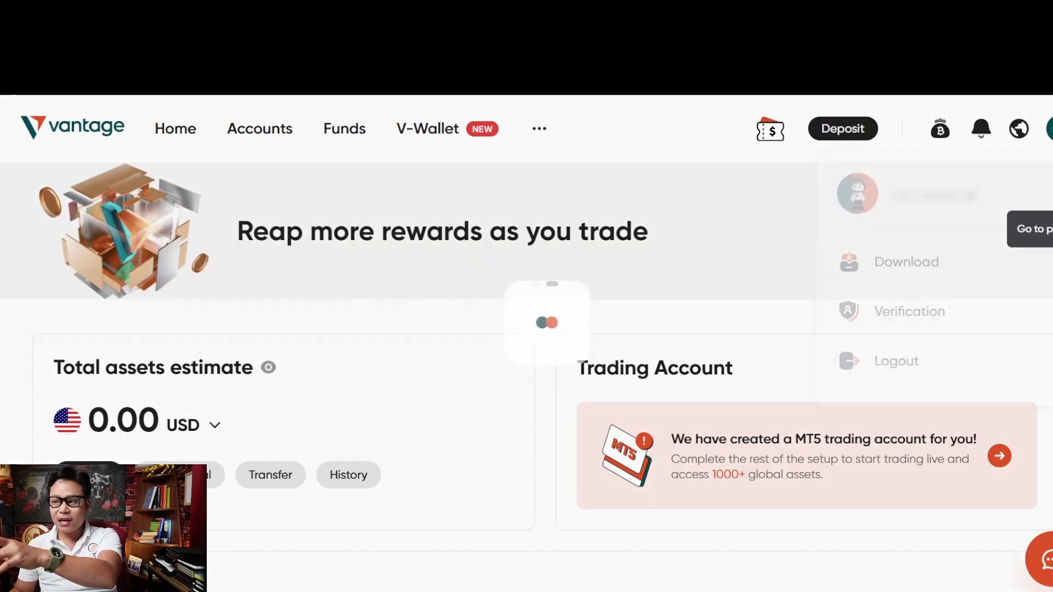
scroll(303, 337, "down", 2)
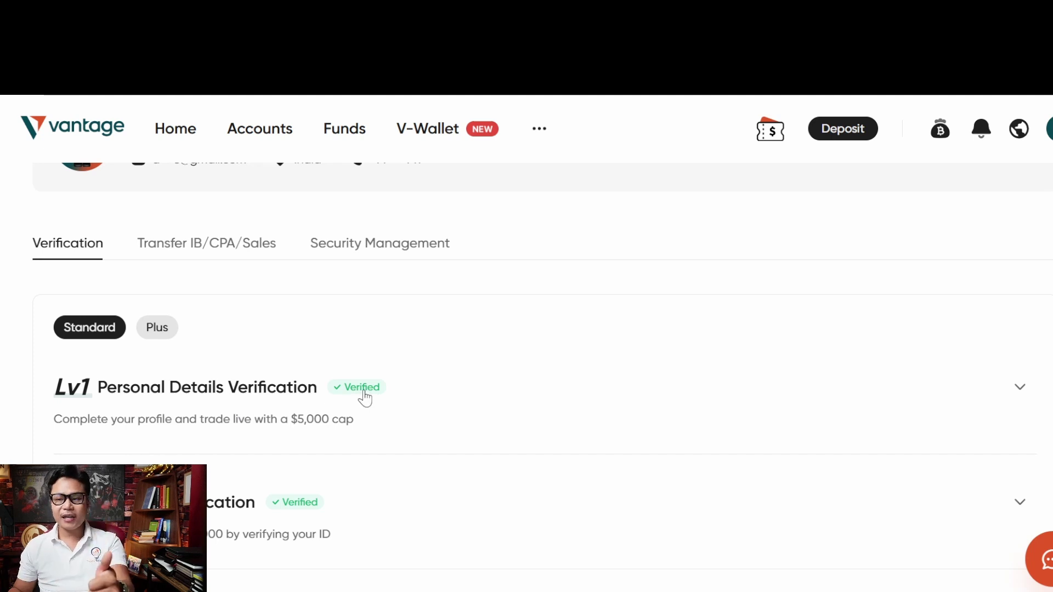
scroll(365, 398, "down", 2)
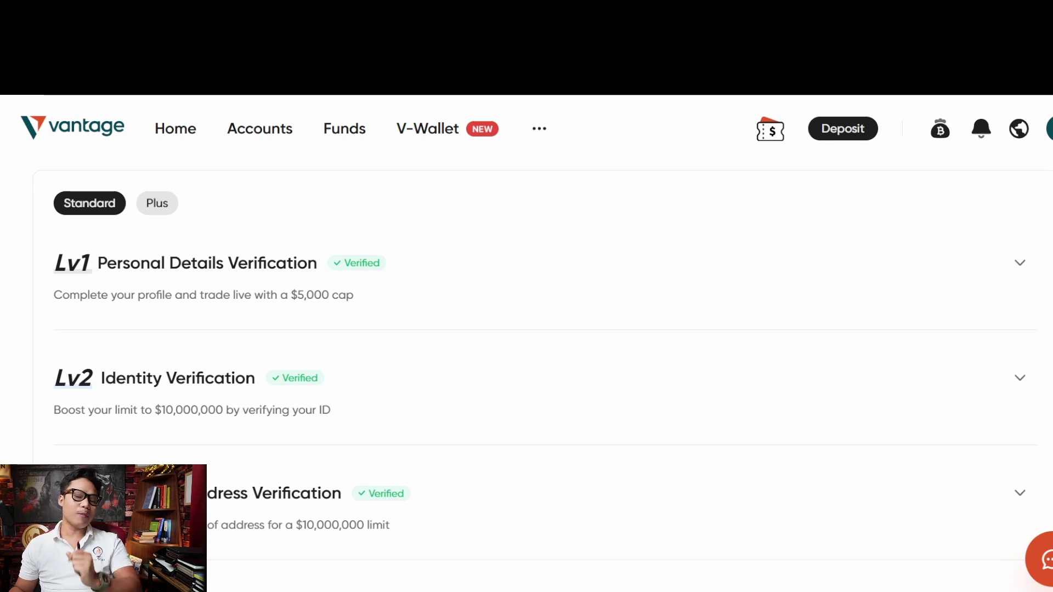
- Return to the Home dashboard from the top navigation bar
key("ctrl+alt+g")
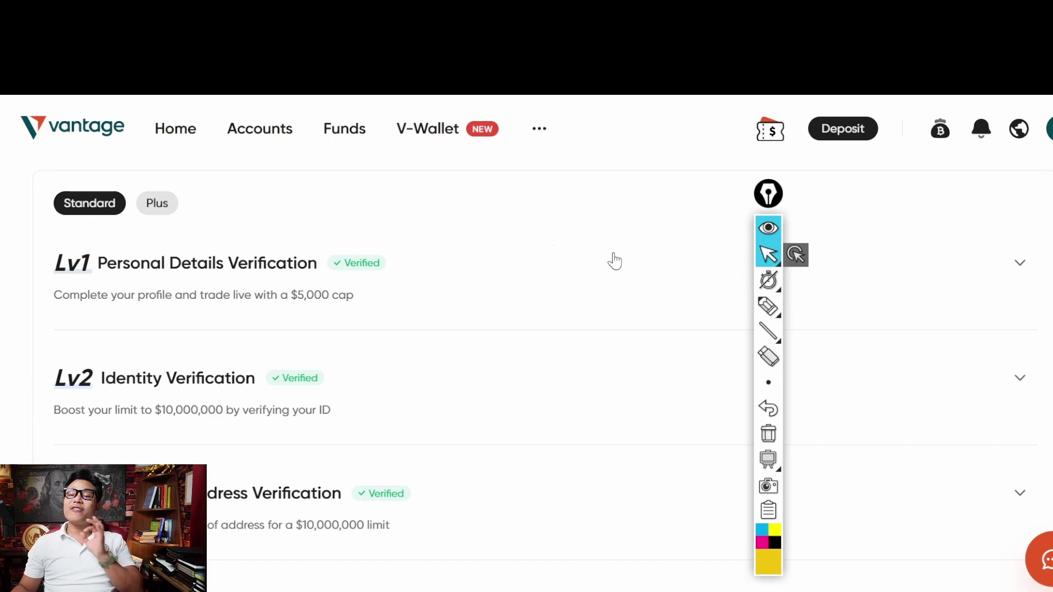
left_click(94, 133)
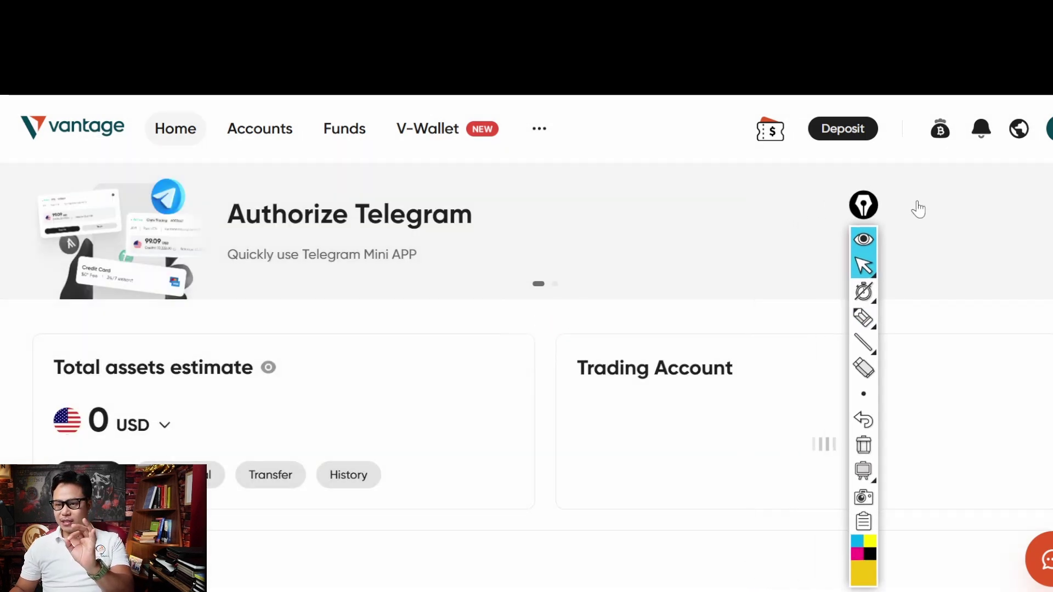
left_click_drag(768, 197, 994, 194)
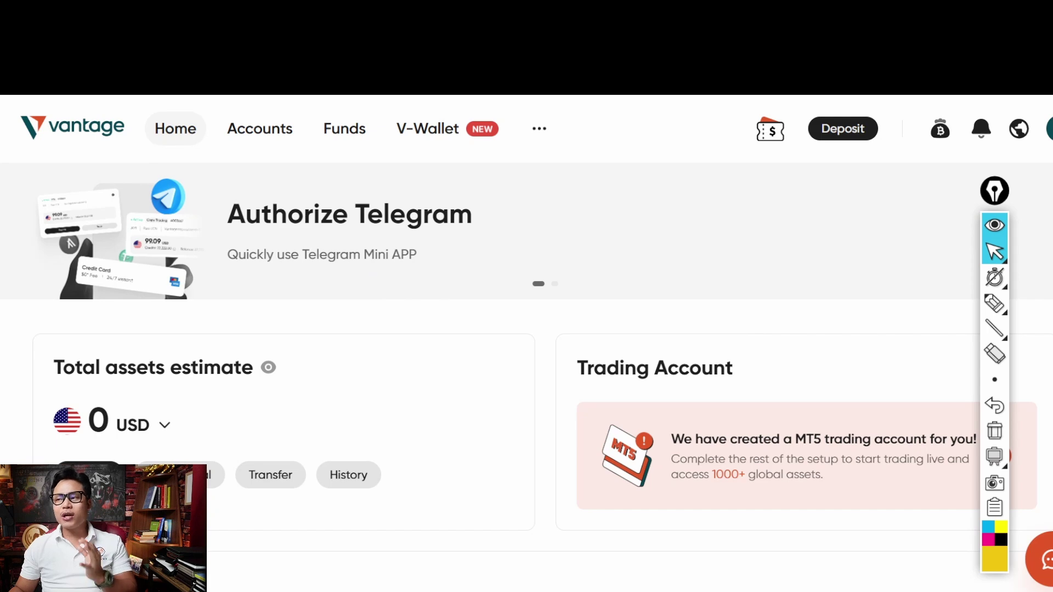
- Bookmark the page in Chrome, renaming it from 'Secure Client Portal' to 'Vantage Client Portal'
key("ctrl+d")
left_click(894, 147)
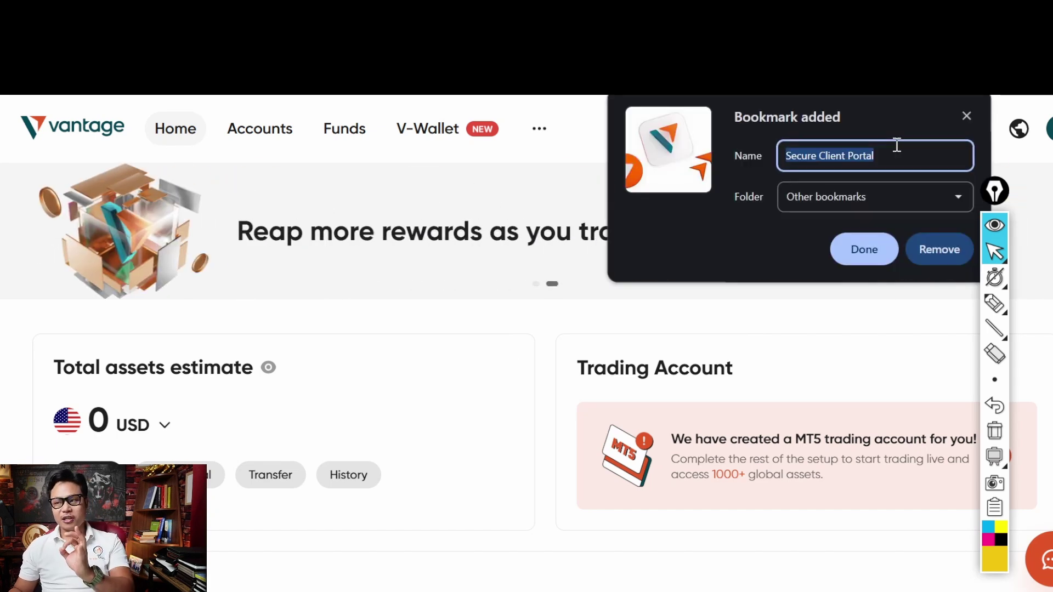
left_click_drag(816, 156, 772, 153)
type("Van")
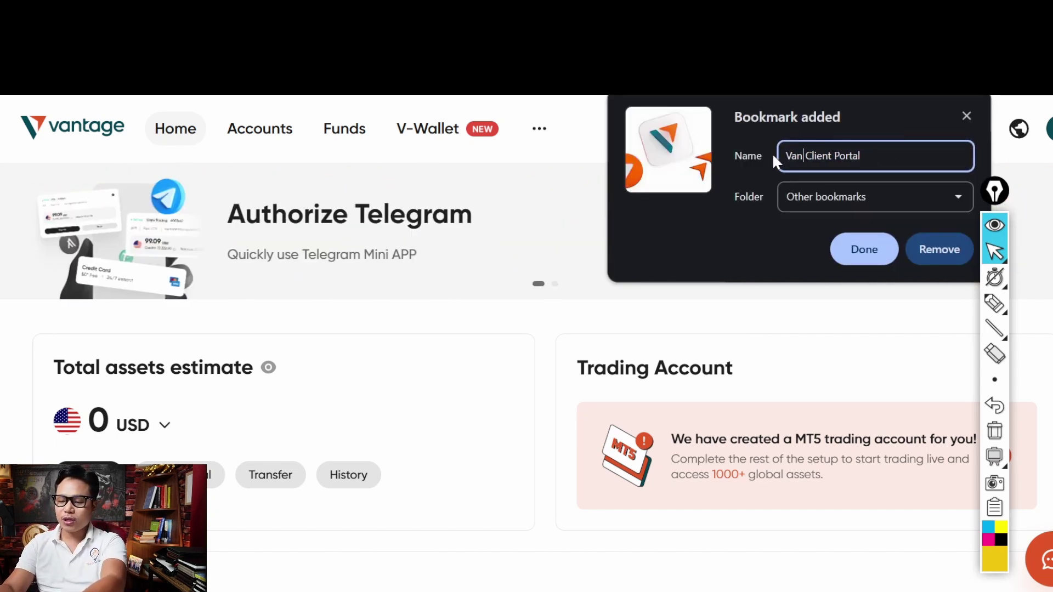
type("tage")
left_click(850, 249)
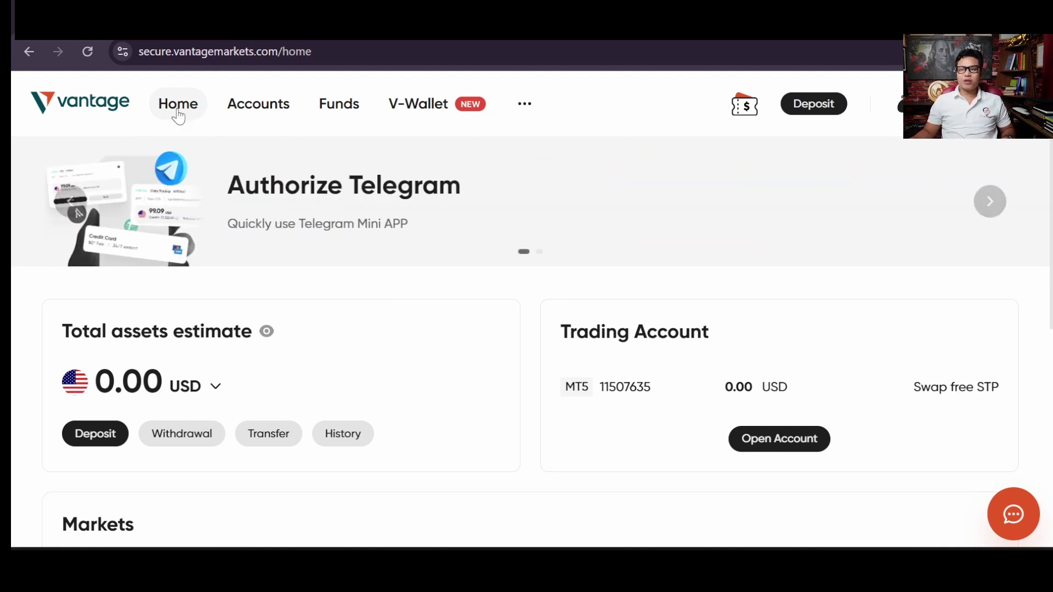
scroll(245, 295, "down", 1)
scroll(245, 294, "down", 1)
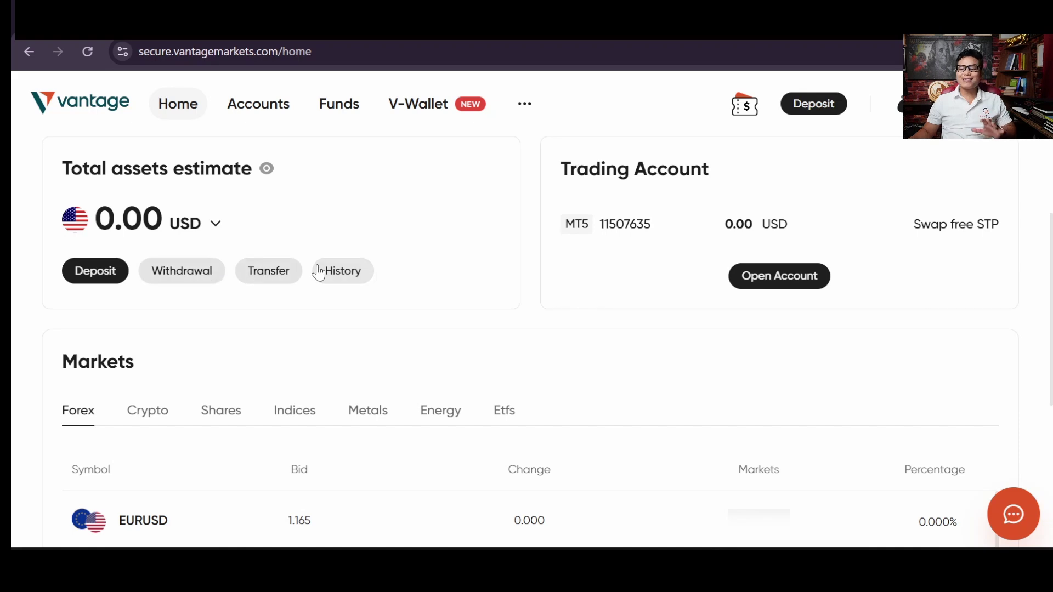
scroll(315, 272, "up", 2)
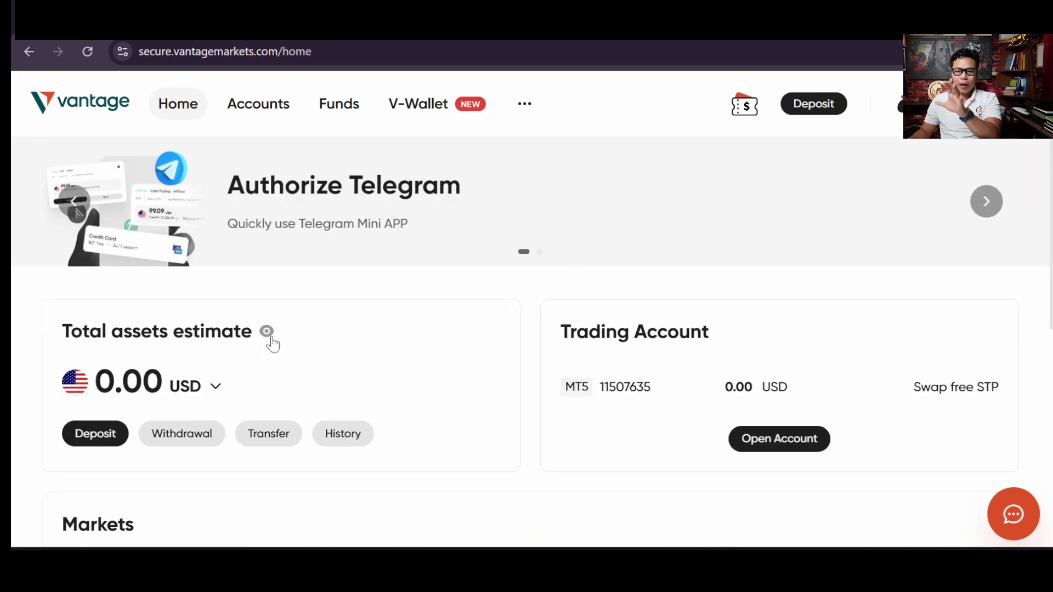
scroll(274, 350, "down", 1)
scroll(277, 354, "down", 1)
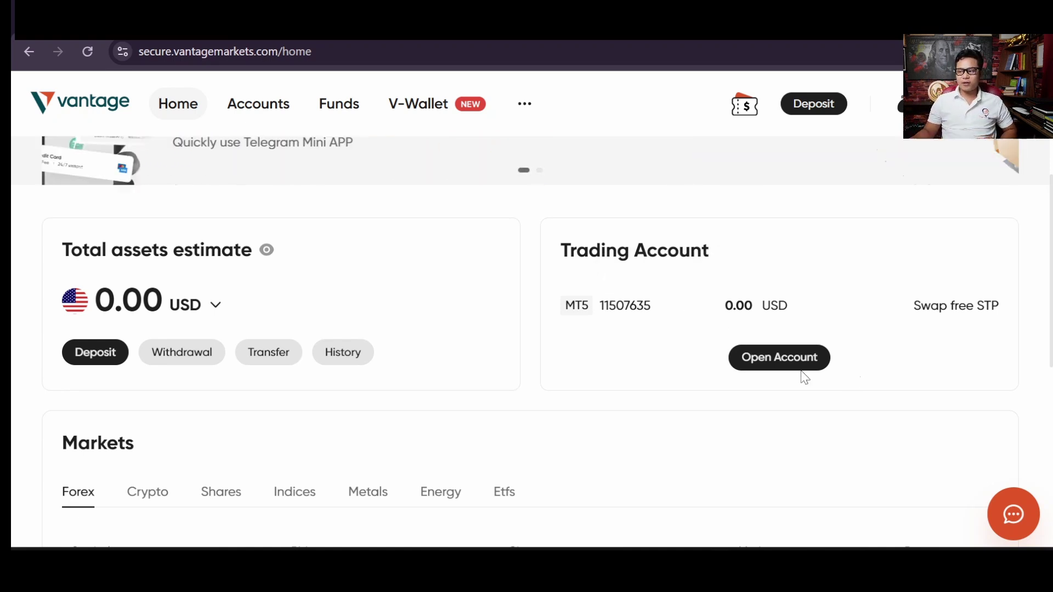
scroll(515, 404, "down", 2)
scroll(519, 404, "down", 2)
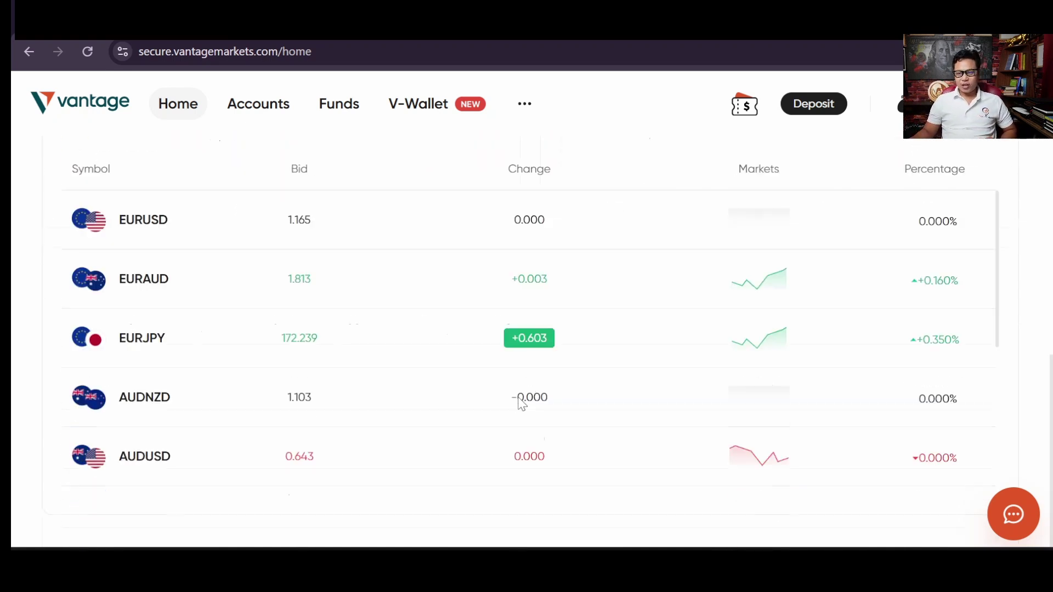
scroll(519, 404, "up", 2)
scroll(518, 404, "up", 4)
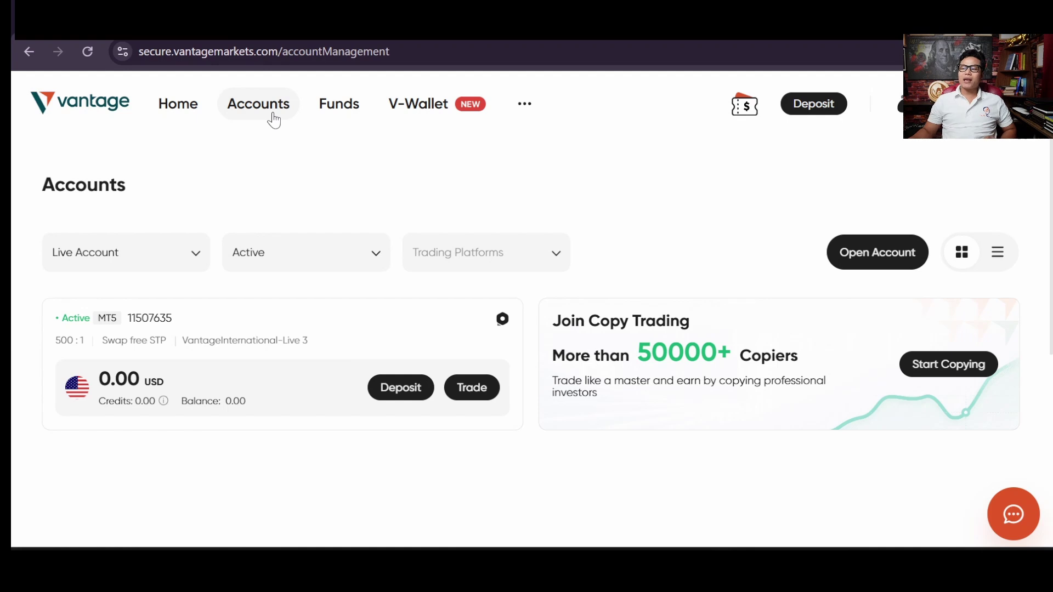
- Submit a new Standard MT5 demo account request with chosen currency and leverage, then acknowledge creation
left_click(879, 256)
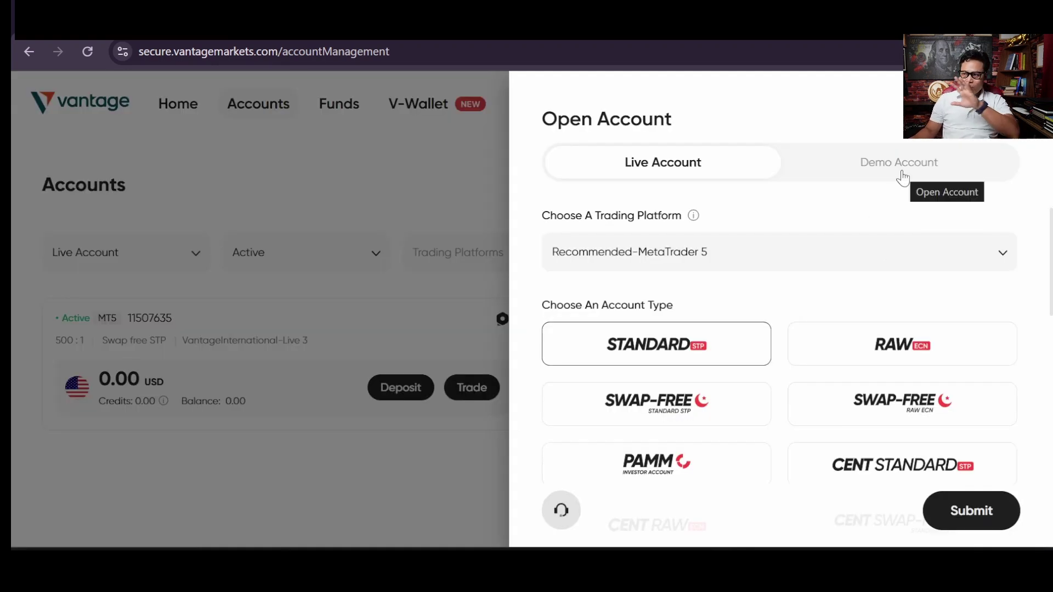
left_click(902, 173)
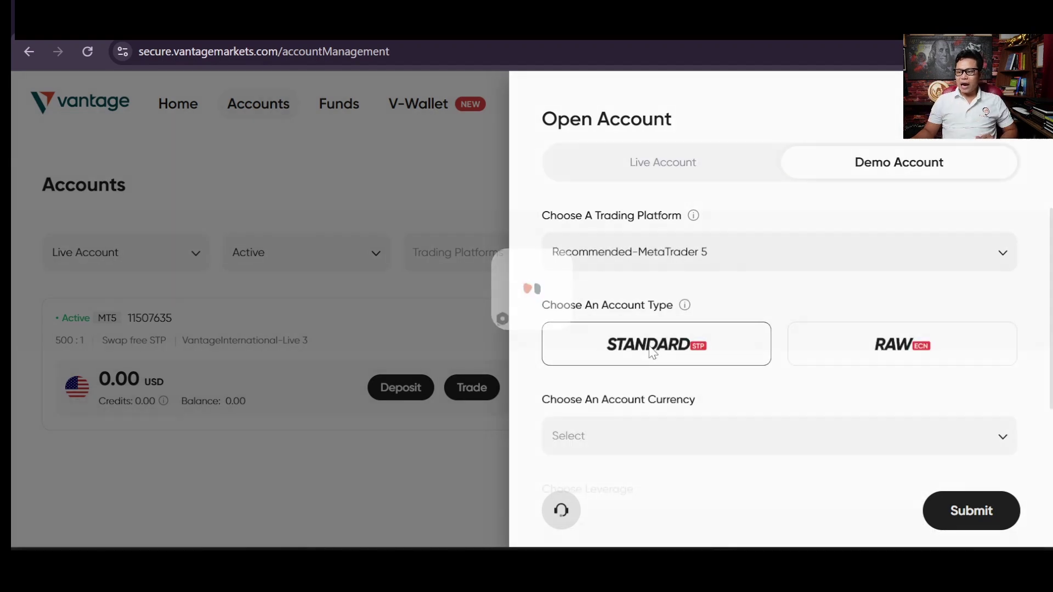
left_click(636, 435)
left_click(576, 334)
scroll(573, 346, "down", 3)
left_click(582, 297)
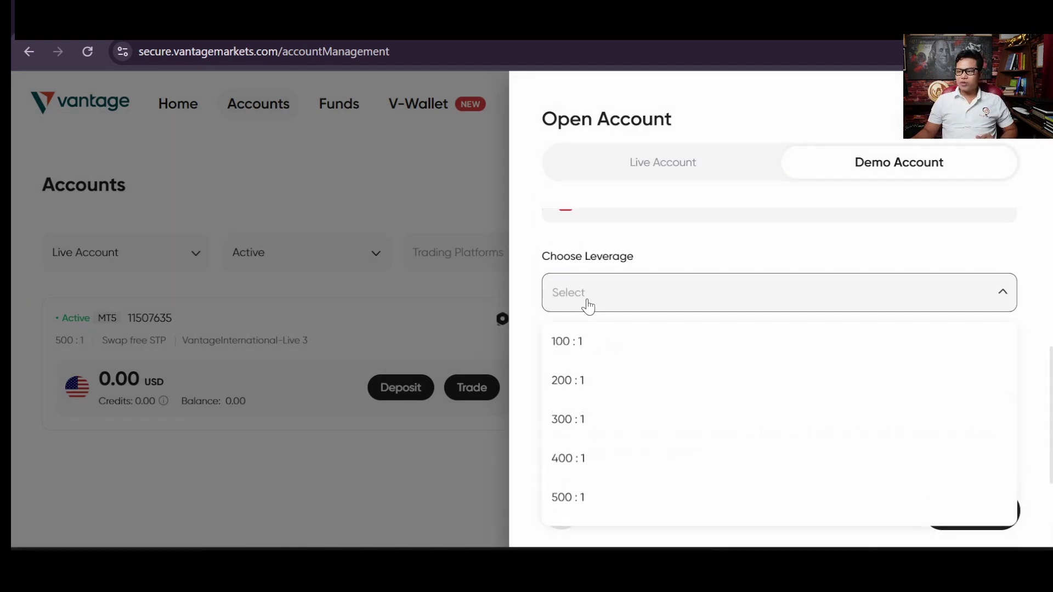
left_click(581, 345)
left_click(964, 513)
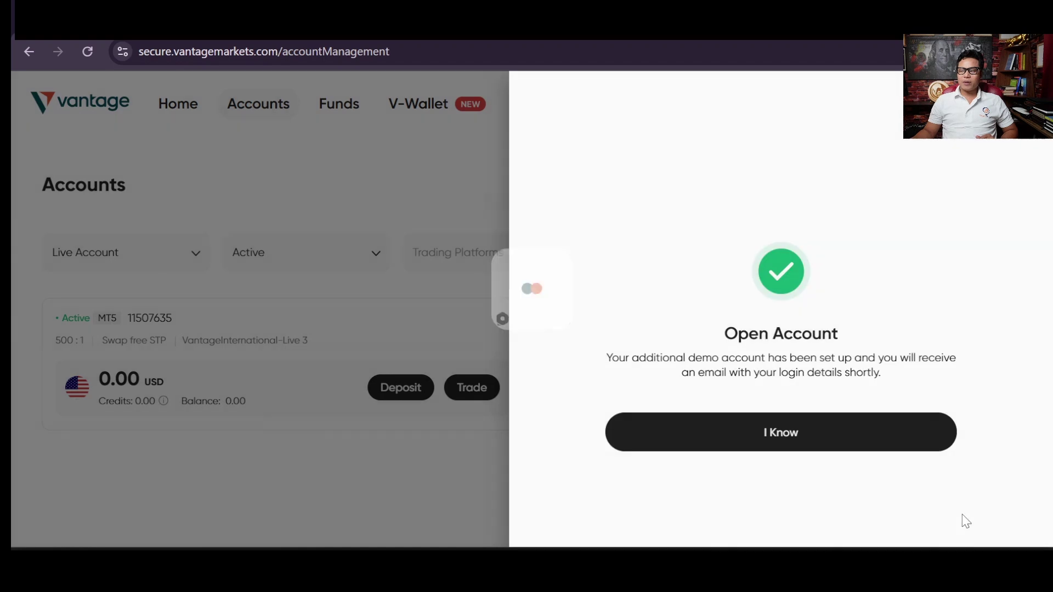
left_click(861, 444)
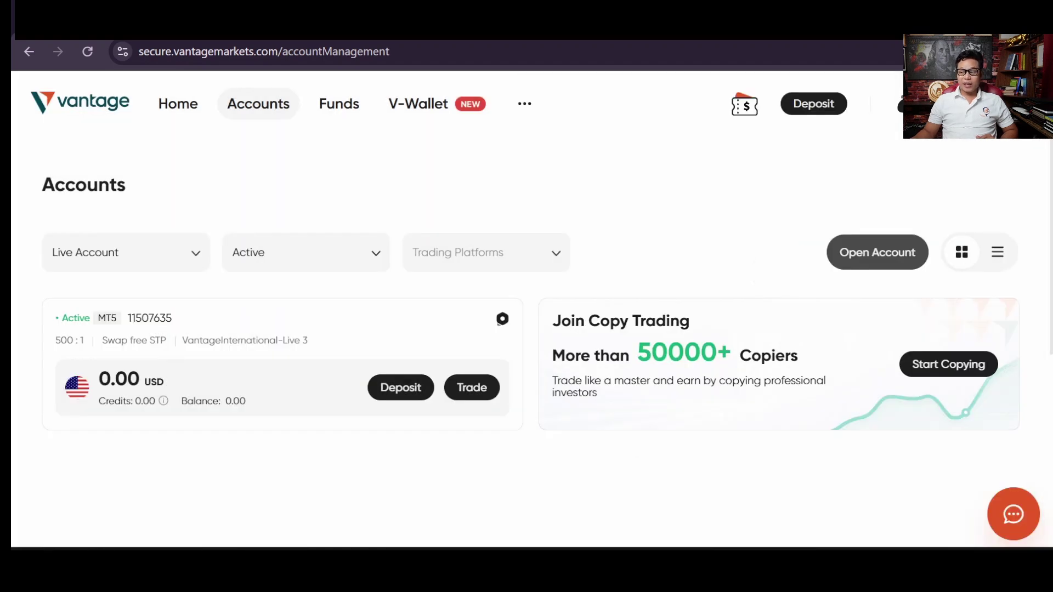
- In Gmail, view the New MT5 Demo Account email and highlight its login details
left_click(117, 183)
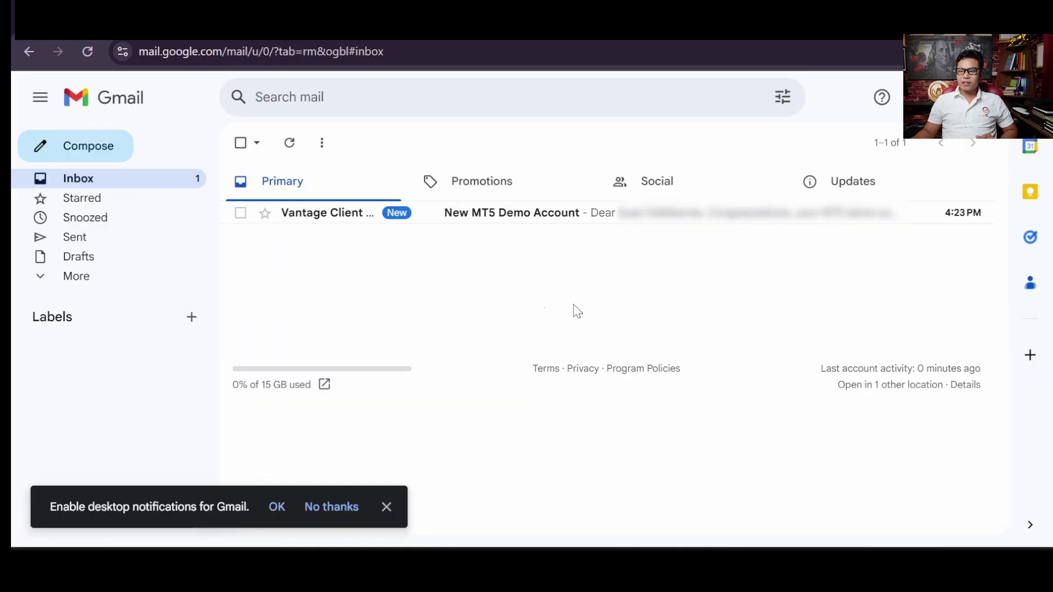
left_click(566, 217)
scroll(566, 329, "down", 2)
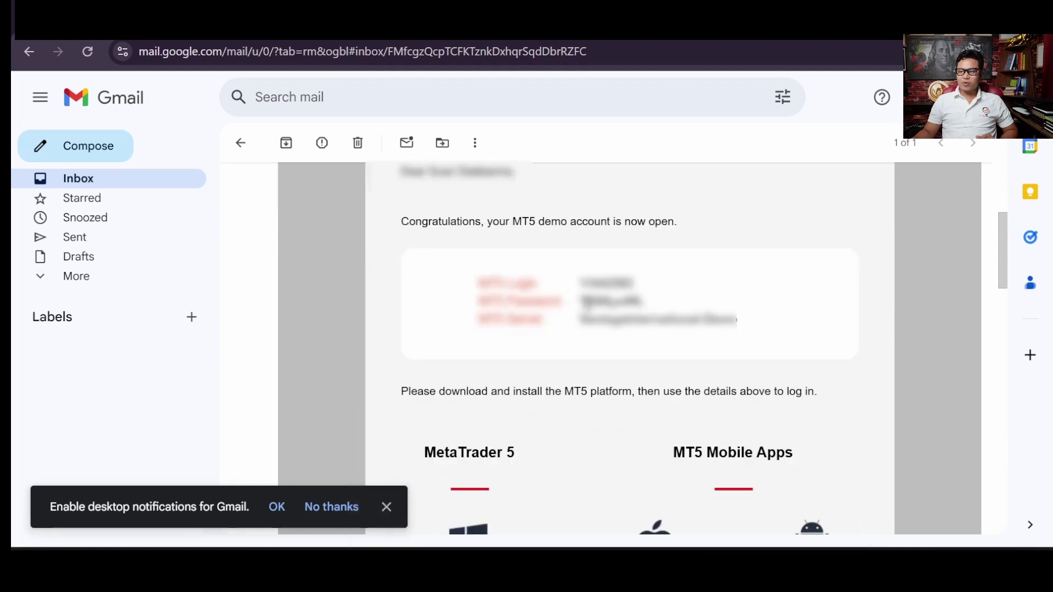
left_click_drag(594, 320, 738, 333)
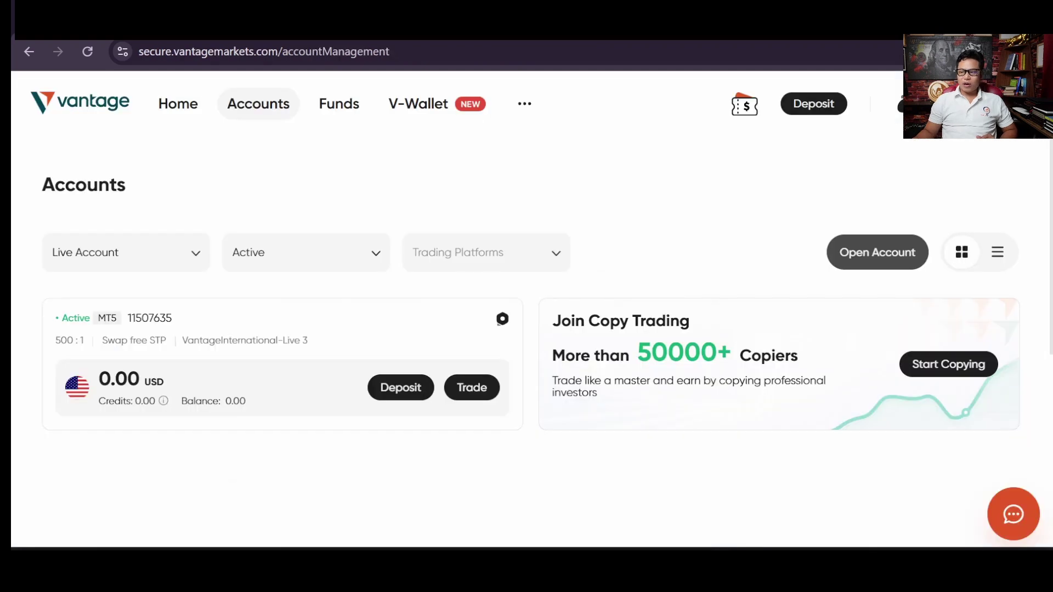
- Filter the accounts list to Demo Account and highlight the demo account number
left_click(200, 257)
left_click(153, 339)
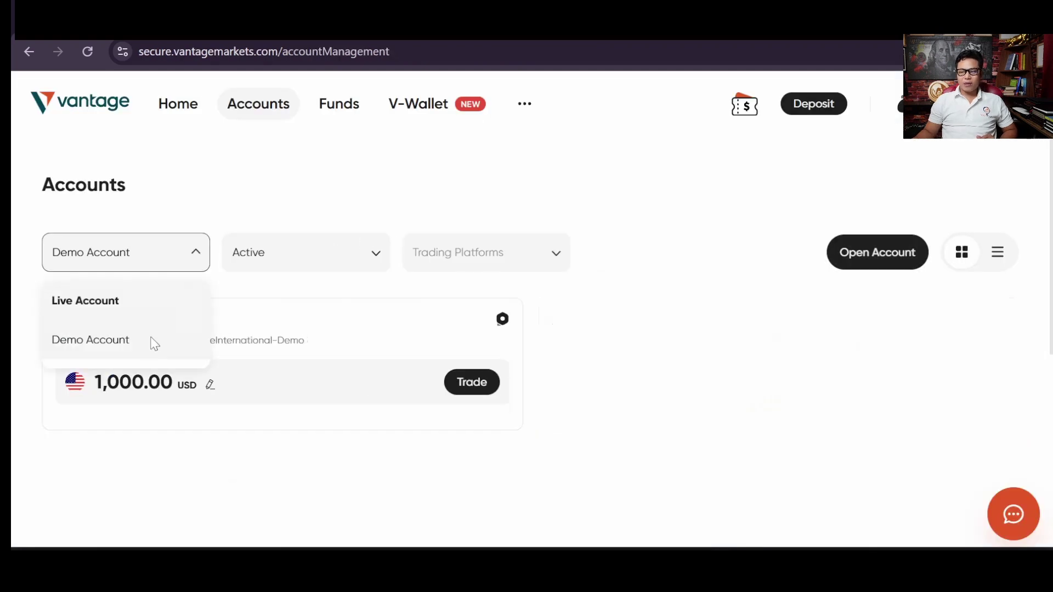
left_click_drag(182, 326, 156, 325)
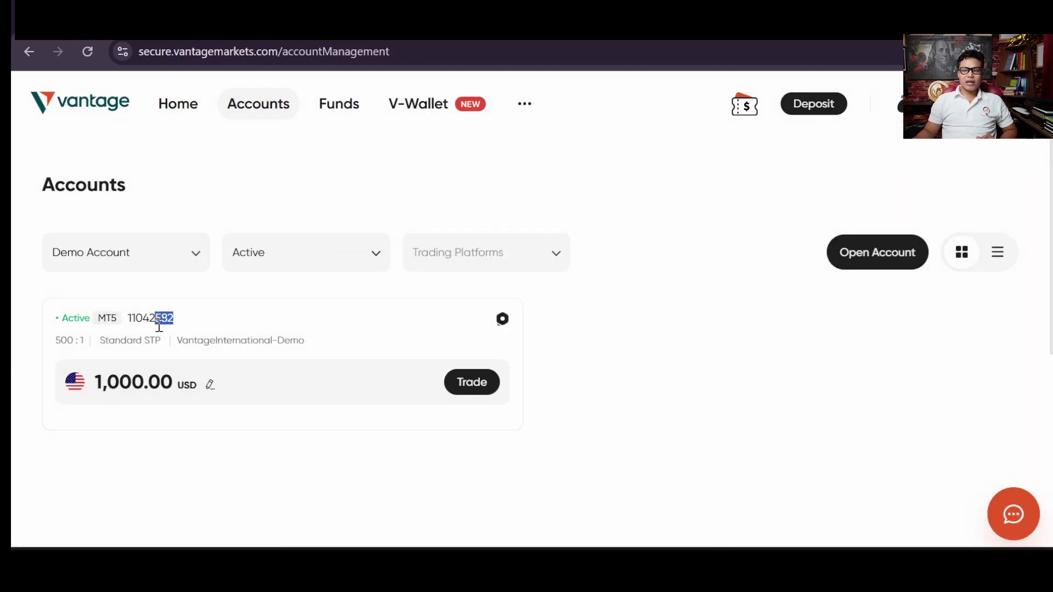
left_click(229, 424)
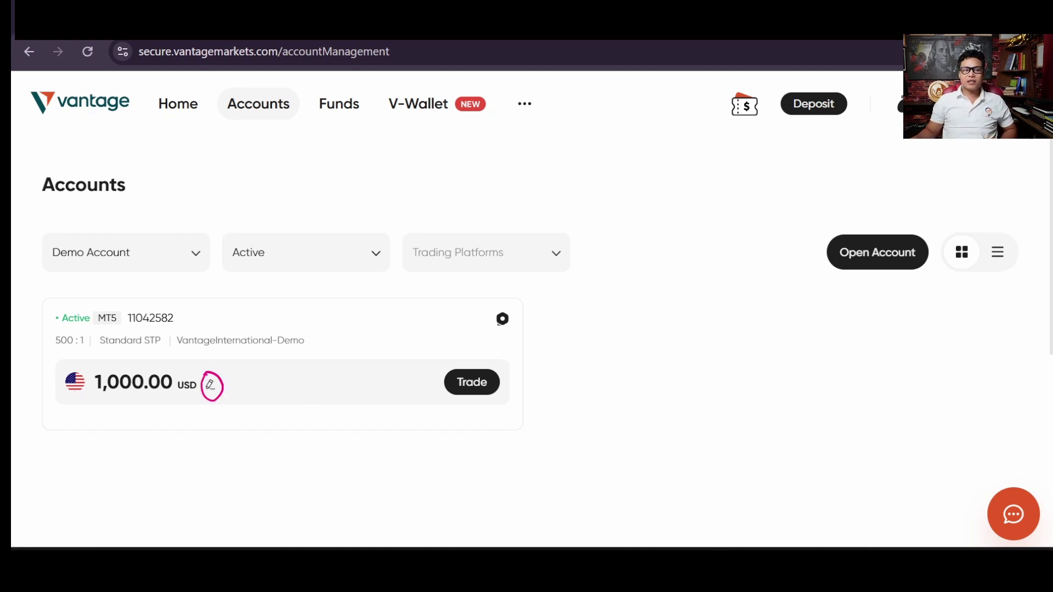
- Reset the demo account's balance to 300 USD and confirm
left_click(211, 384)
left_click(459, 354)
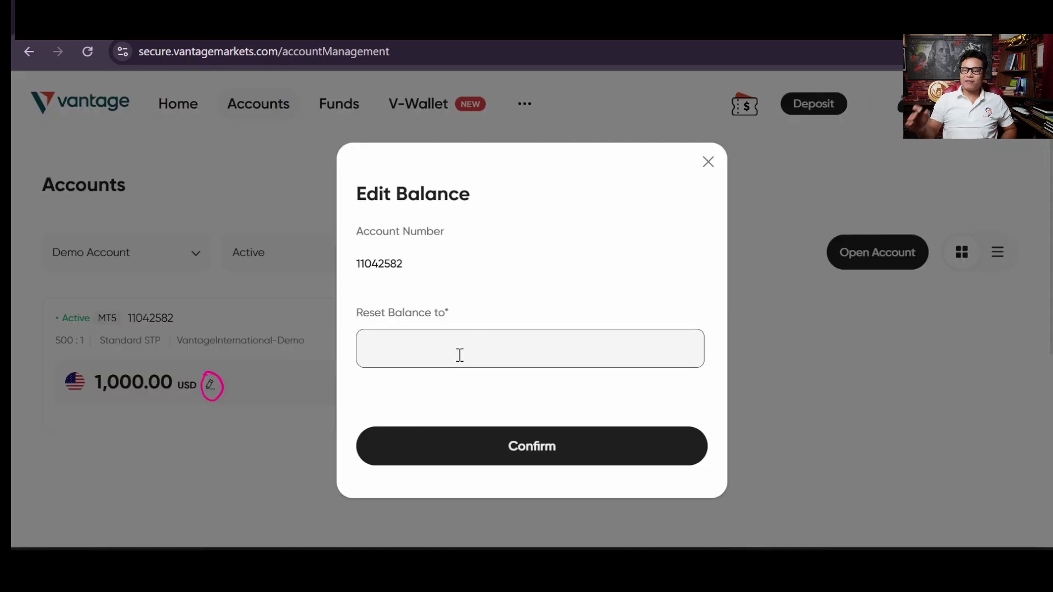
type("300")
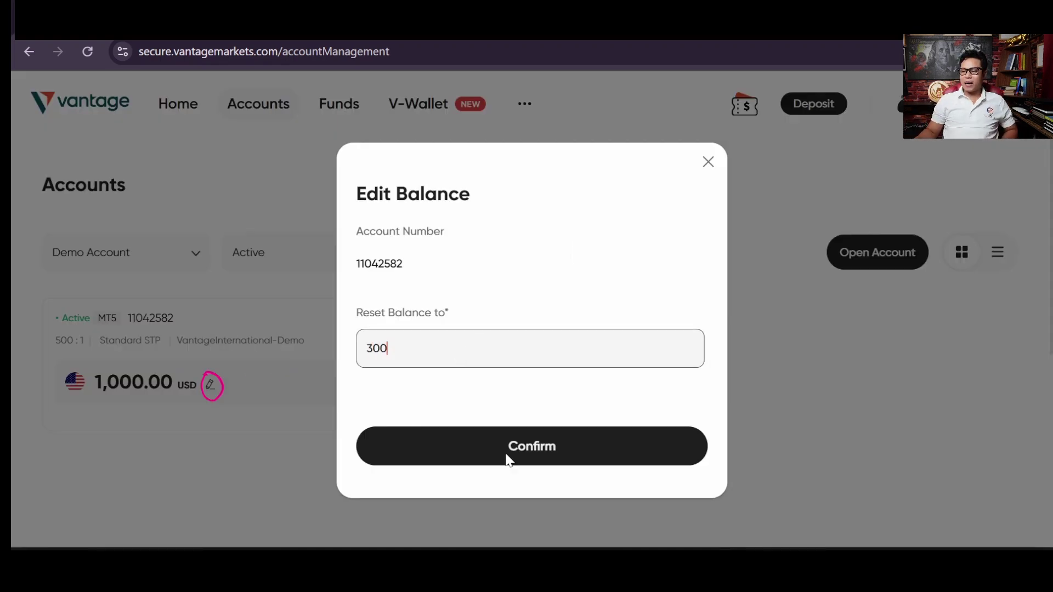
left_click(526, 458)
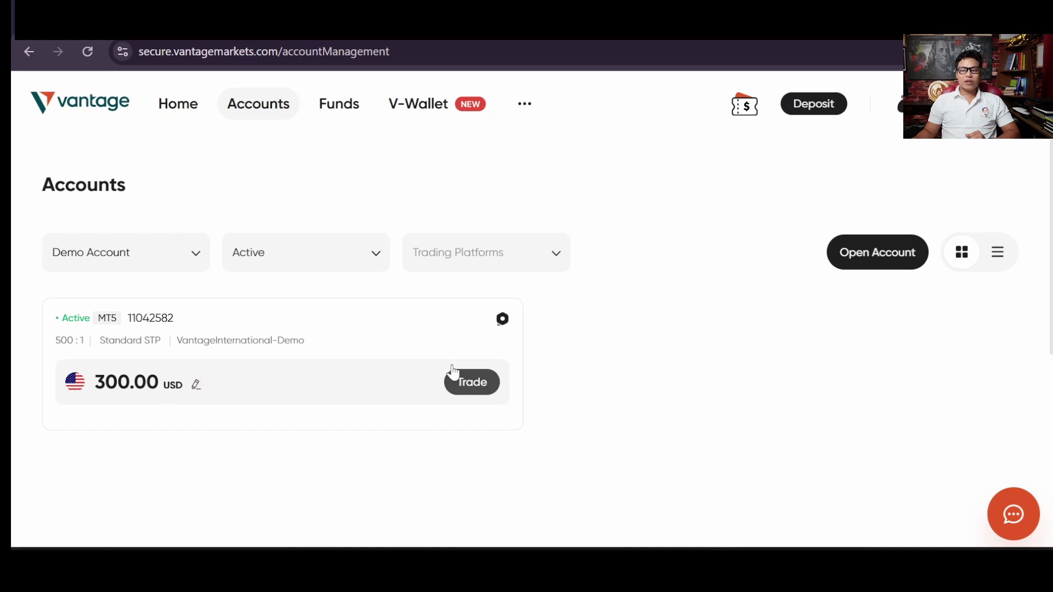
- Peek at the demo account's Change Leverage option and highlight its current 500 : 1 leverage
left_click(503, 320)
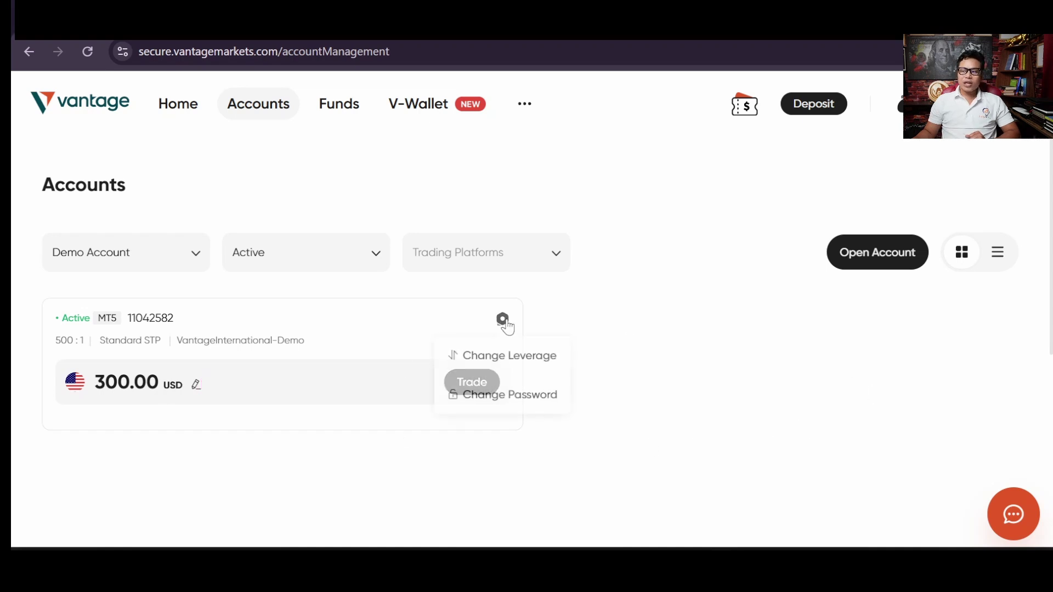
left_click(515, 367)
left_click(707, 163)
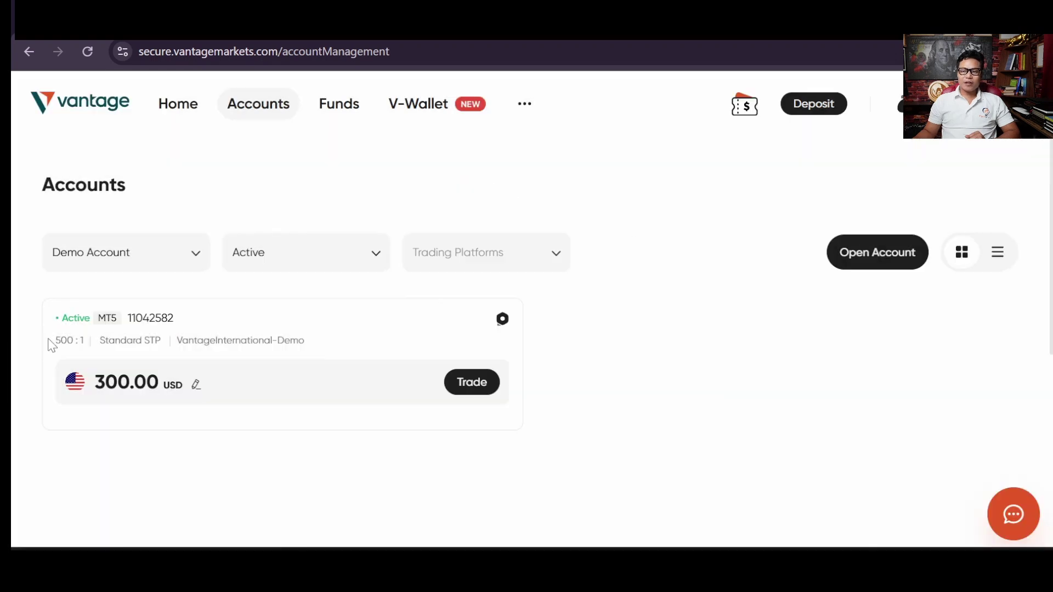
left_click_drag(55, 345, 71, 339)
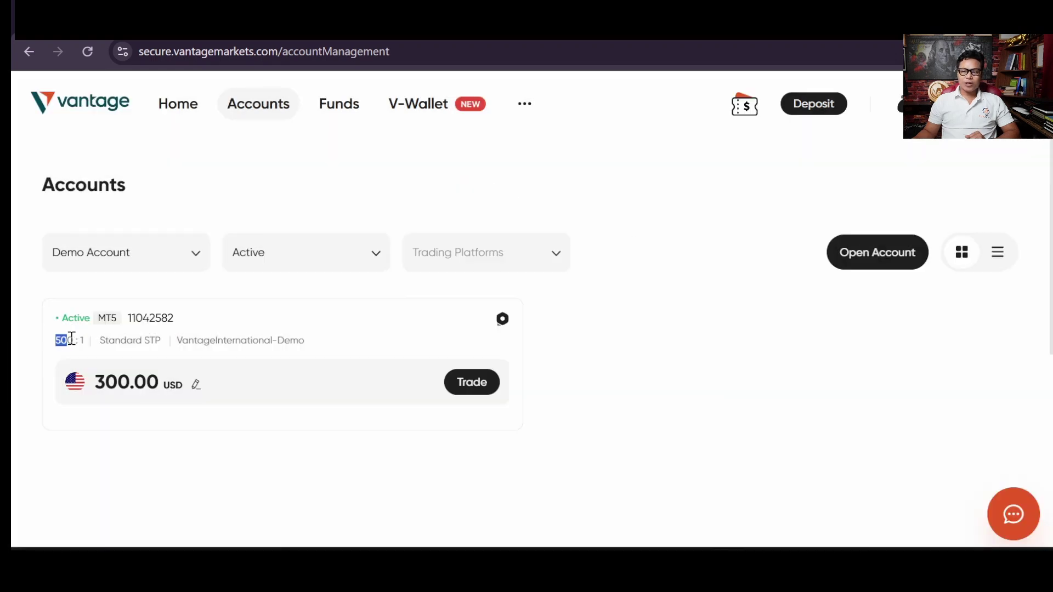
- Change the demo account's leverage to 100 : 1 and confirm the request
left_click(500, 320)
left_click(494, 349)
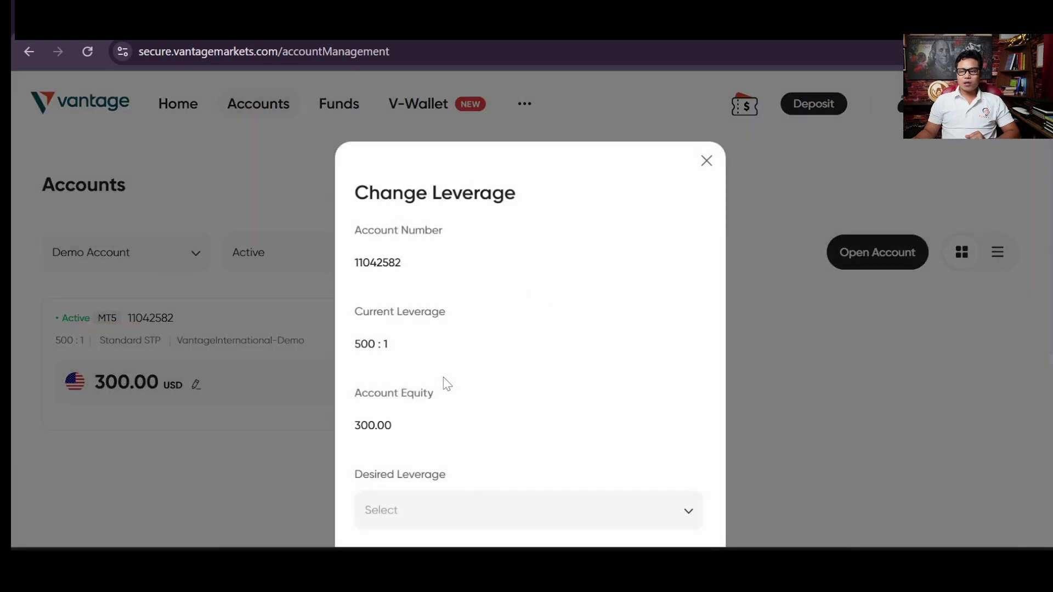
scroll(444, 383, "down", 3)
left_click(444, 277)
left_click(406, 329)
scroll(415, 364, "down", 1)
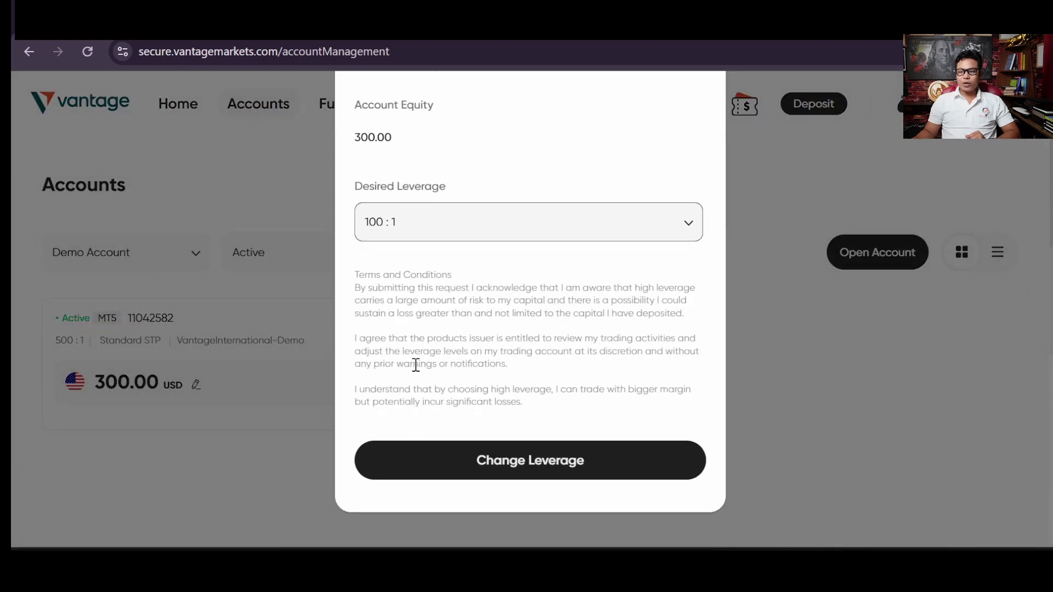
left_click(470, 454)
left_click(632, 319)
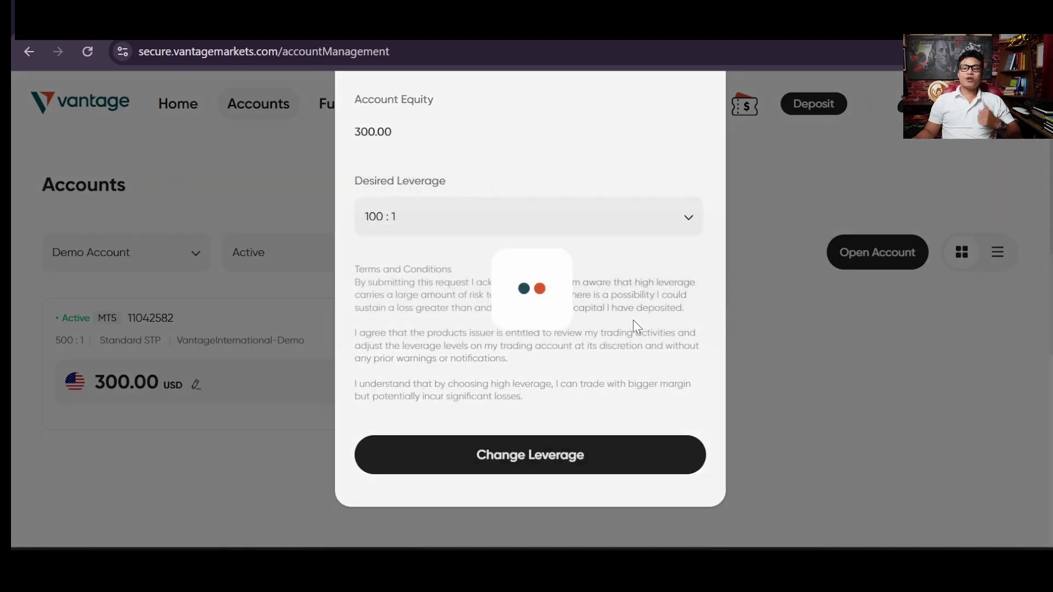
left_click(710, 167)
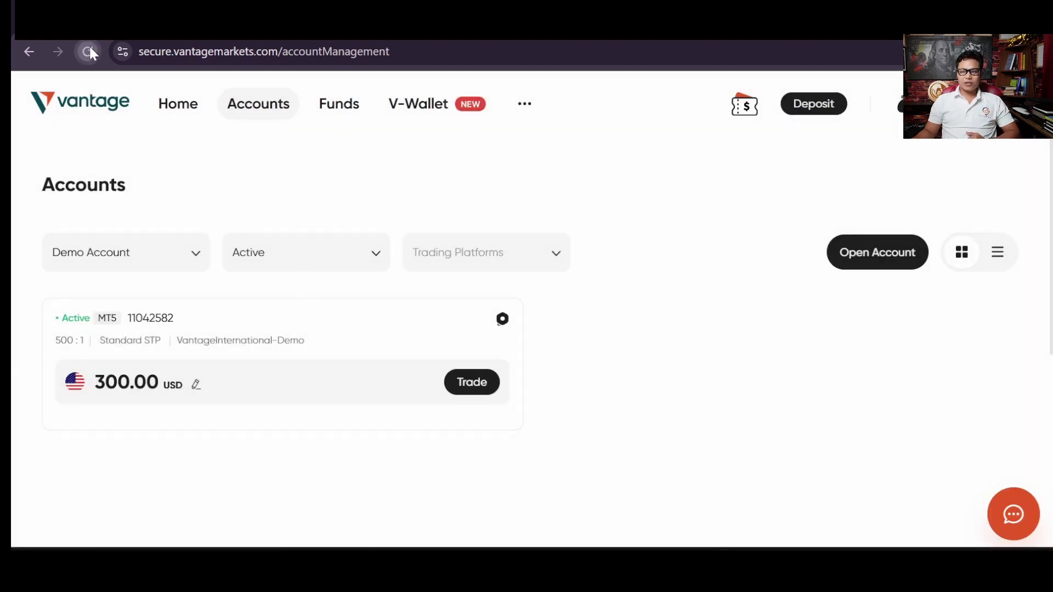
- Highlight the updated 100 : 1 leverage and reopen the account type filter
left_click_drag(52, 344, 91, 349)
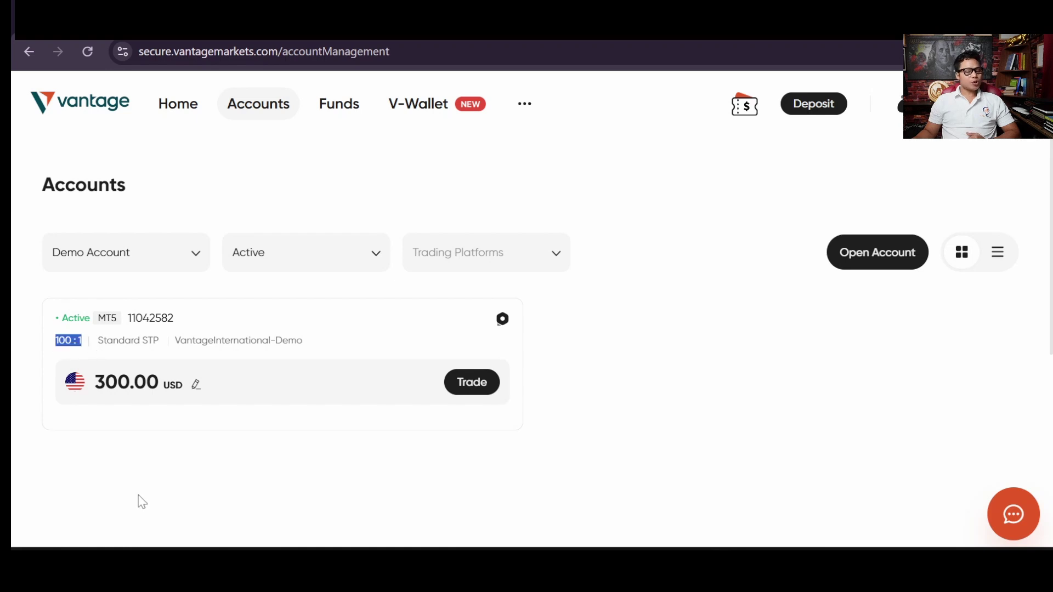
left_click(147, 488)
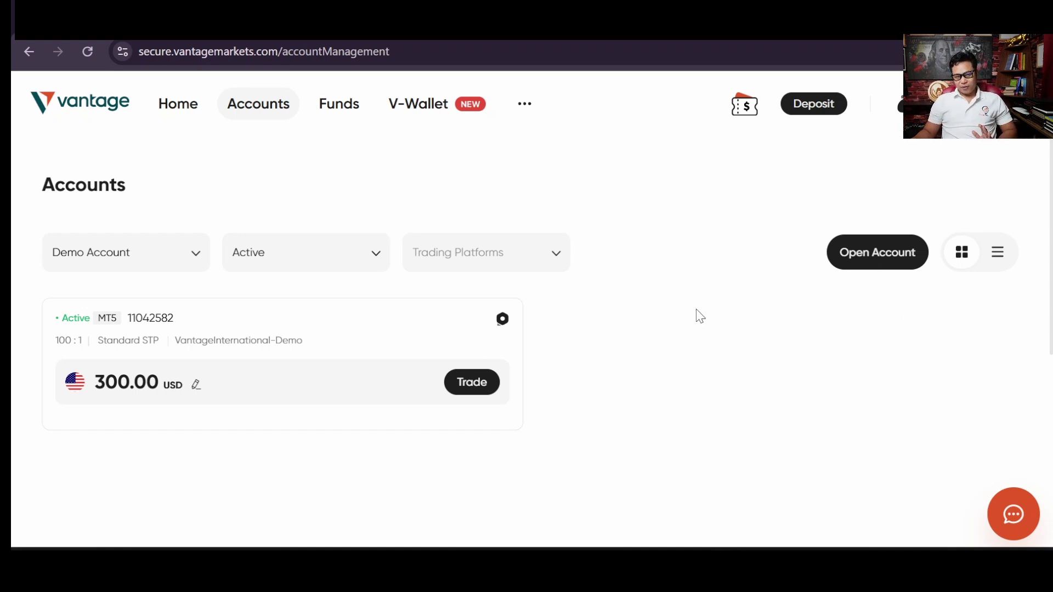
left_click(168, 257)
- Switch to Live Account and start a new swap-free Standard STP account in USD
left_click(160, 301)
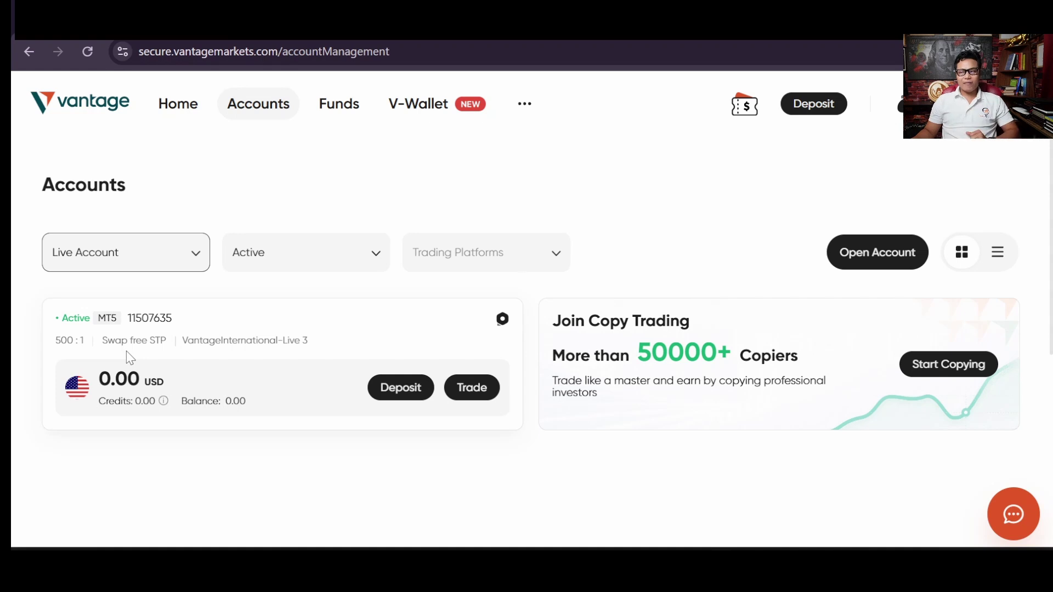
left_click(874, 253)
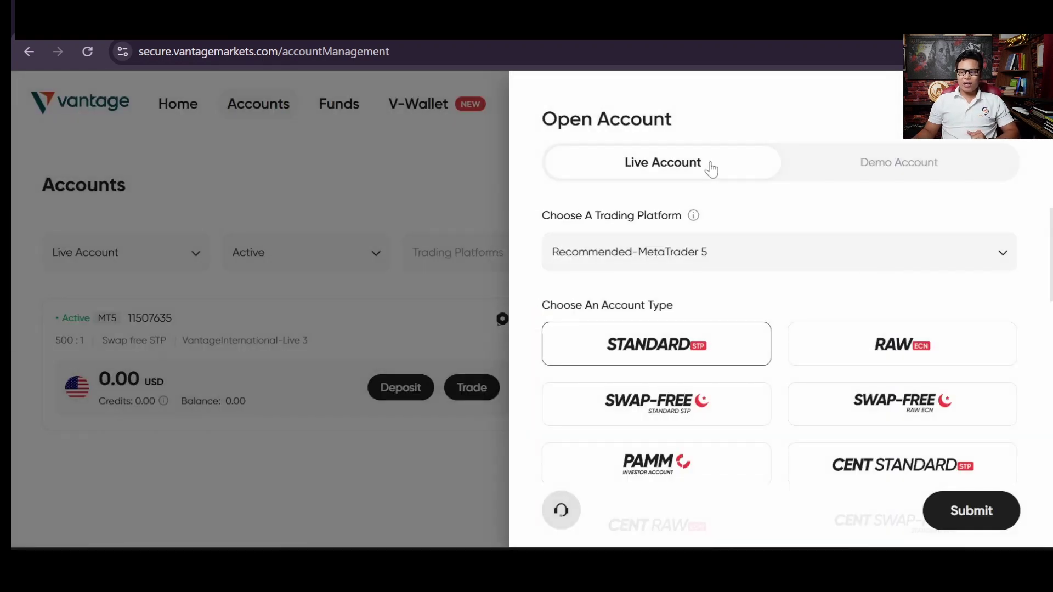
left_click(654, 420)
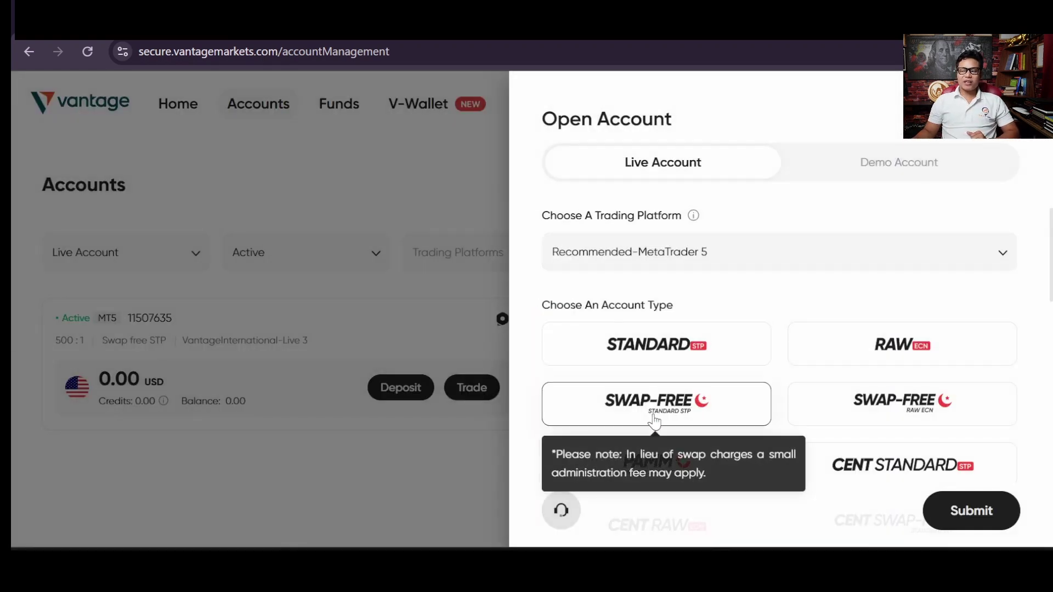
scroll(654, 421, "down", 1)
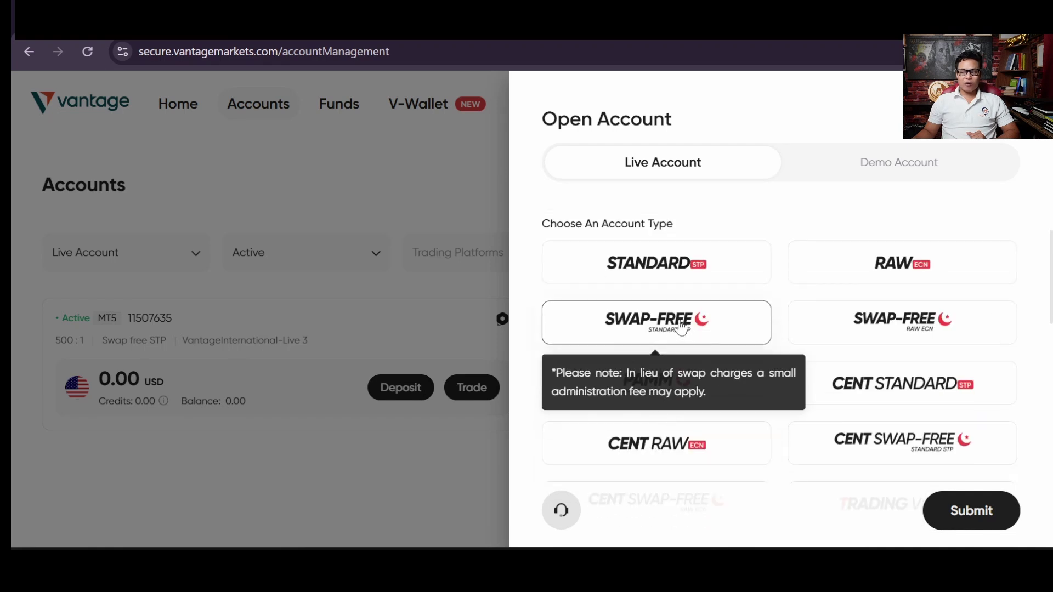
scroll(680, 326, "down", 3)
left_click(660, 352)
left_click(664, 124)
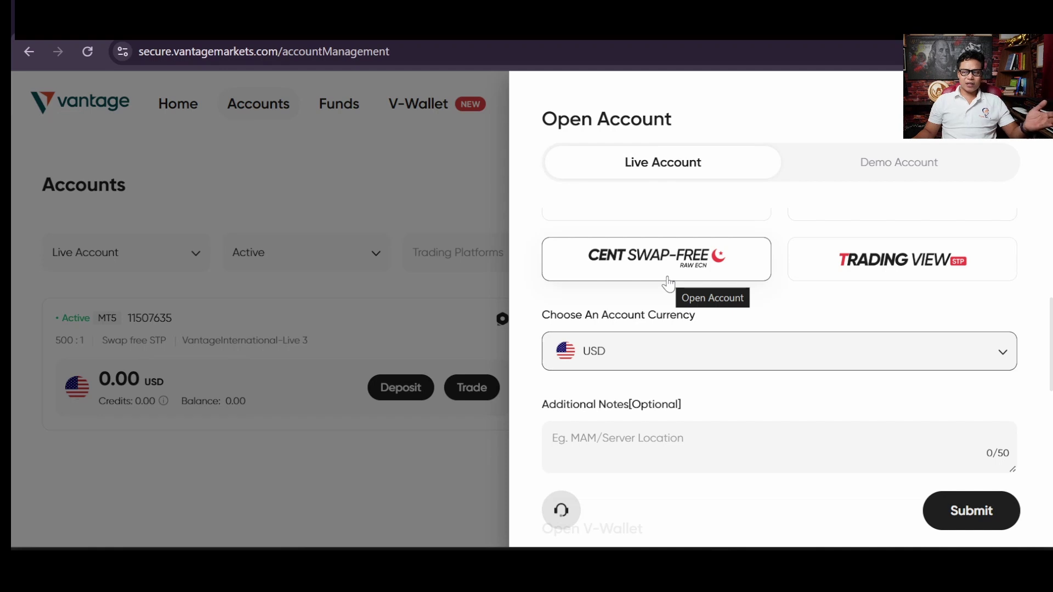
scroll(668, 304, "down", 1)
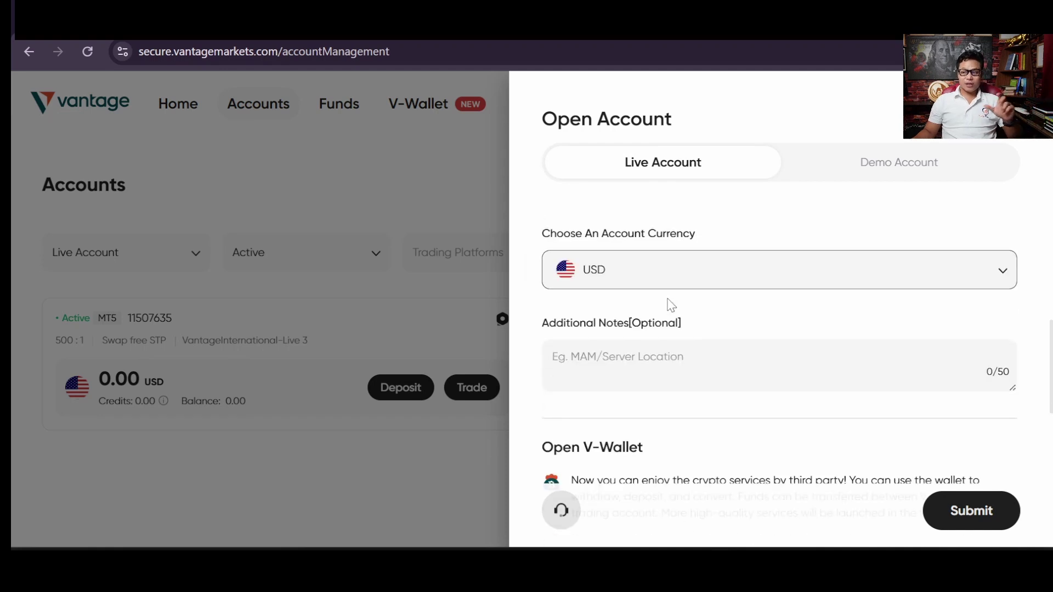
scroll(668, 304, "down", 2)
- Accept the terms, submit and confirm the additional live account application, then dismiss the under-review notice
left_click(546, 395)
scroll(549, 362, "down", 1)
scroll(647, 347, "down", 1)
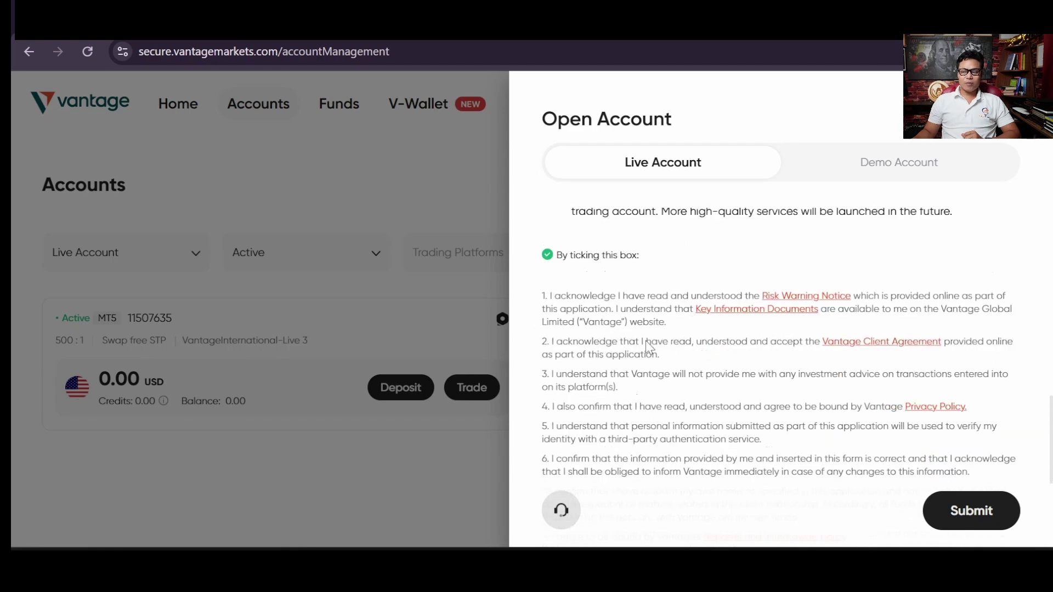
scroll(648, 347, "down", 2)
left_click(952, 501)
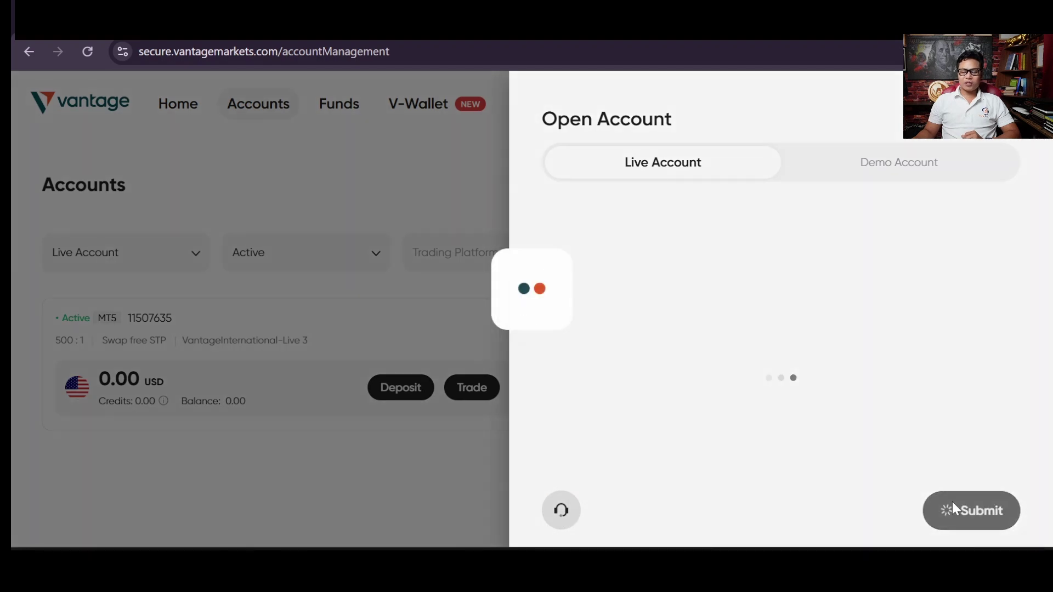
left_click(862, 447)
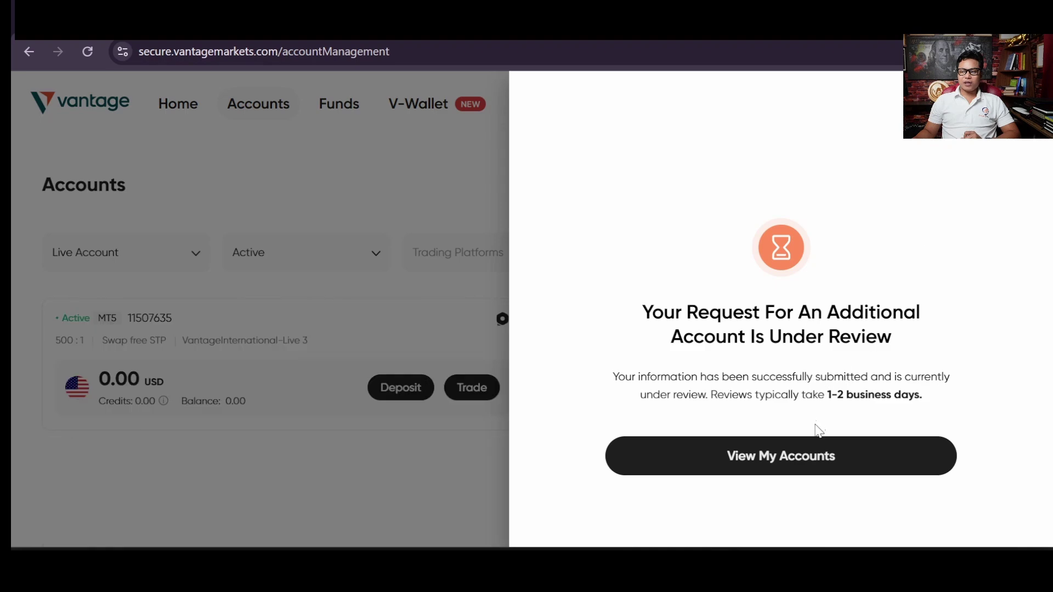
left_click(818, 448)
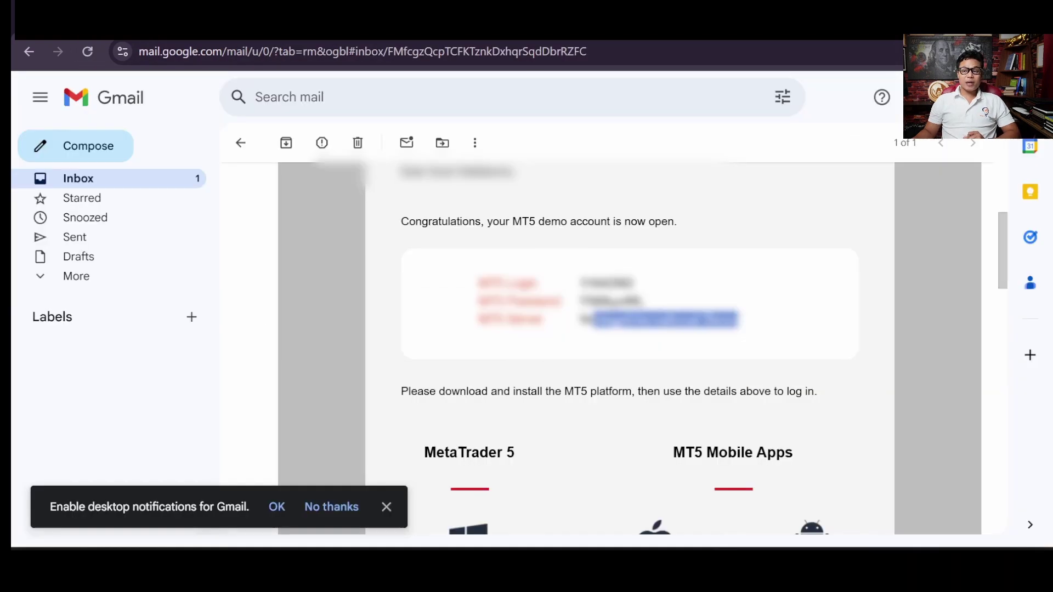
scroll(543, 233, "down", 2)
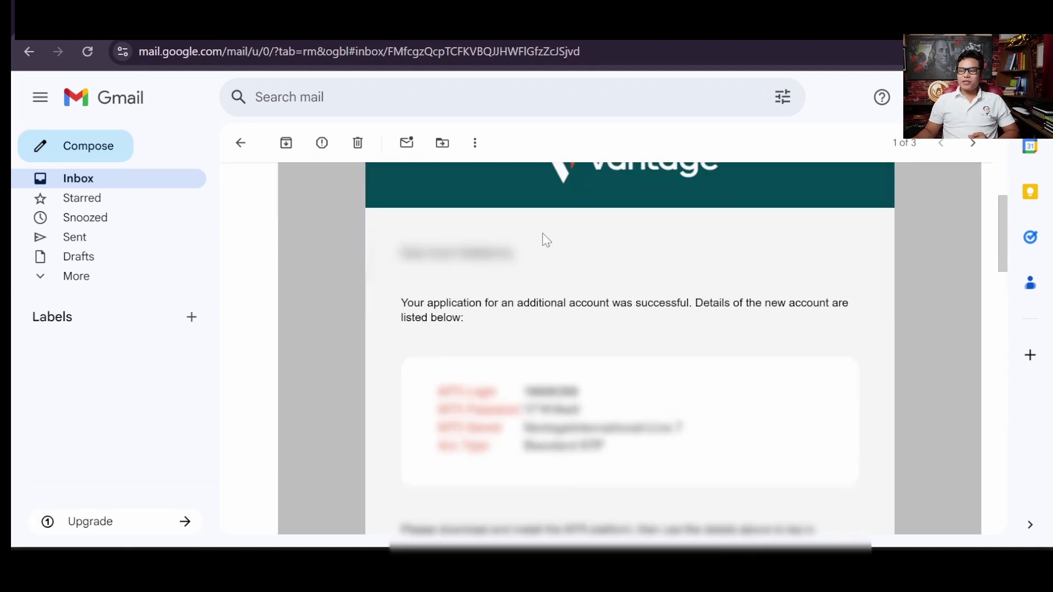
- Highlight the new account's login, password and server values, then reopen the request email from the inbox
mouse_move(521, 392)
left_mouse_down()
mouse_move(580, 397)
mouse_move(583, 409)
left_mouse_up()
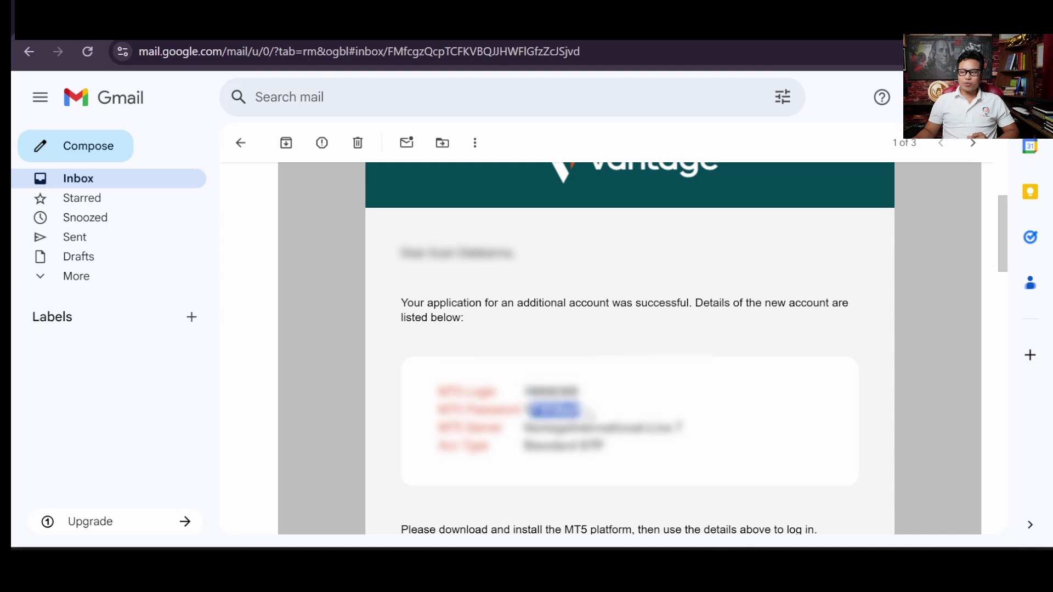
left_click_drag(527, 427, 682, 428)
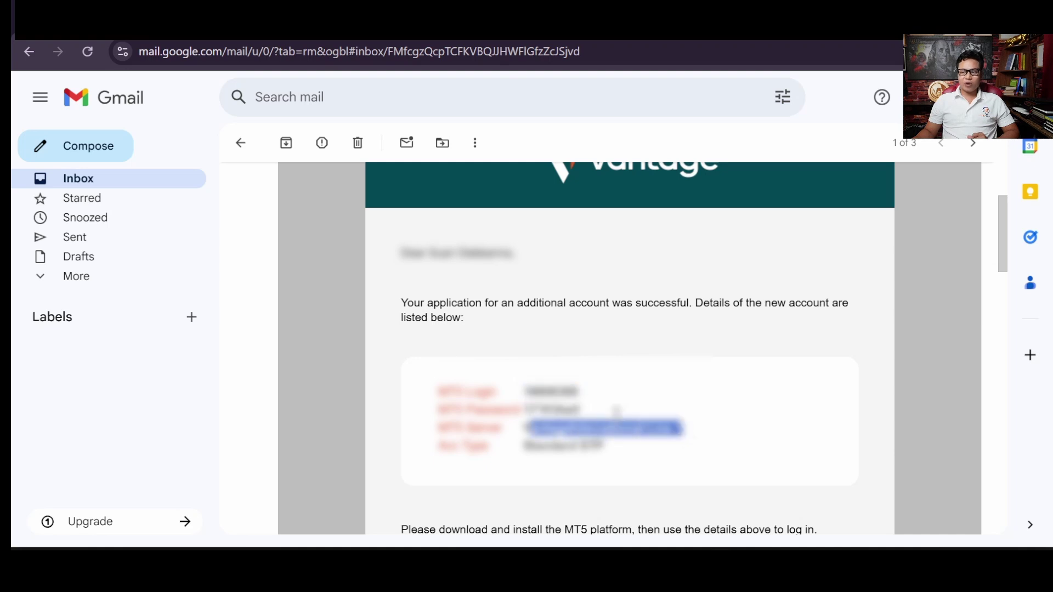
left_click(240, 142)
left_click(354, 215)
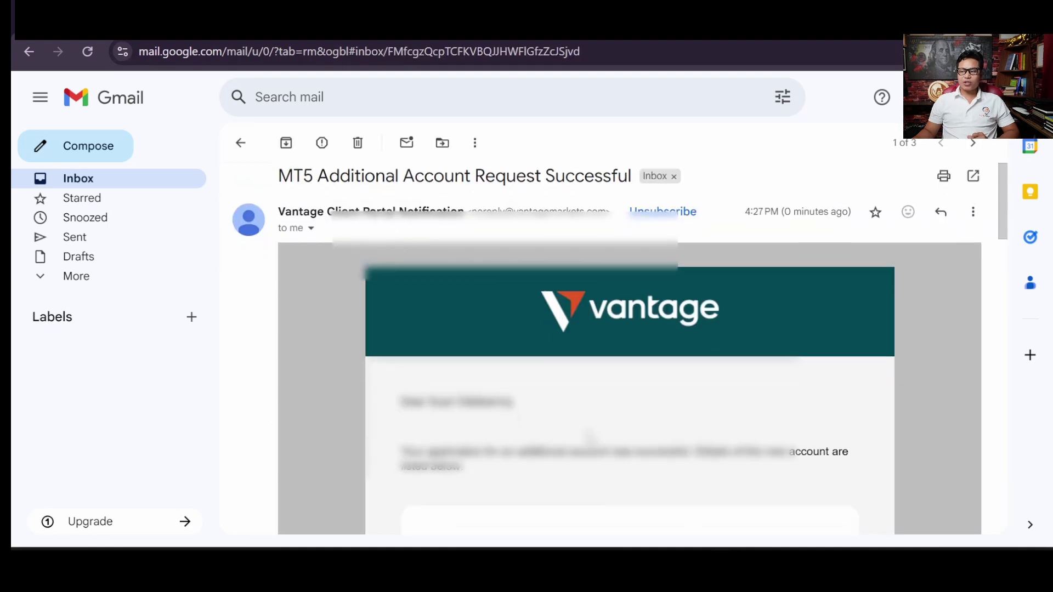
scroll(590, 437, "down", 2)
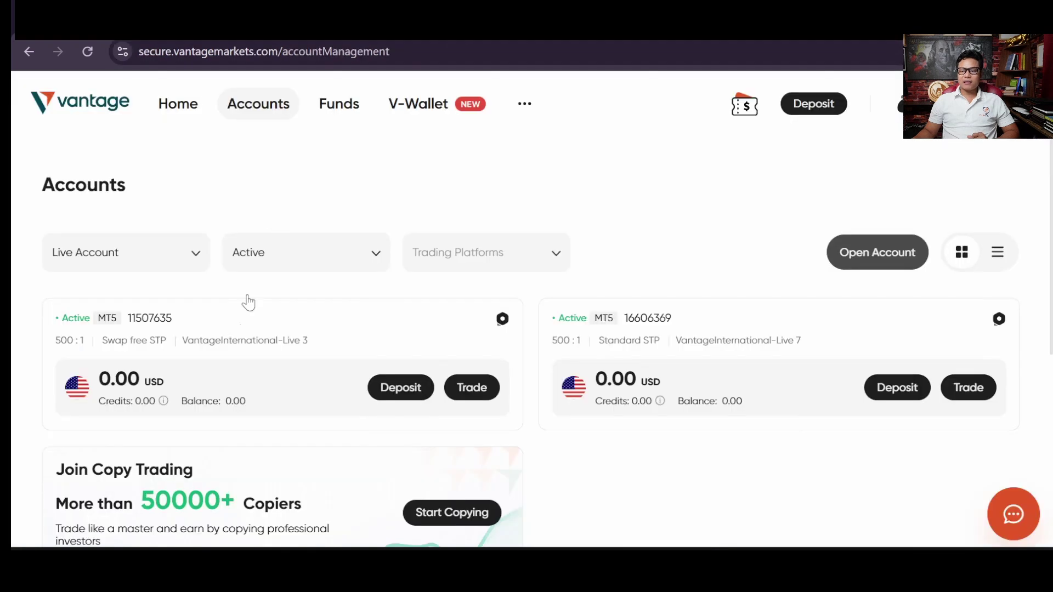
left_click_drag(662, 319, 675, 318)
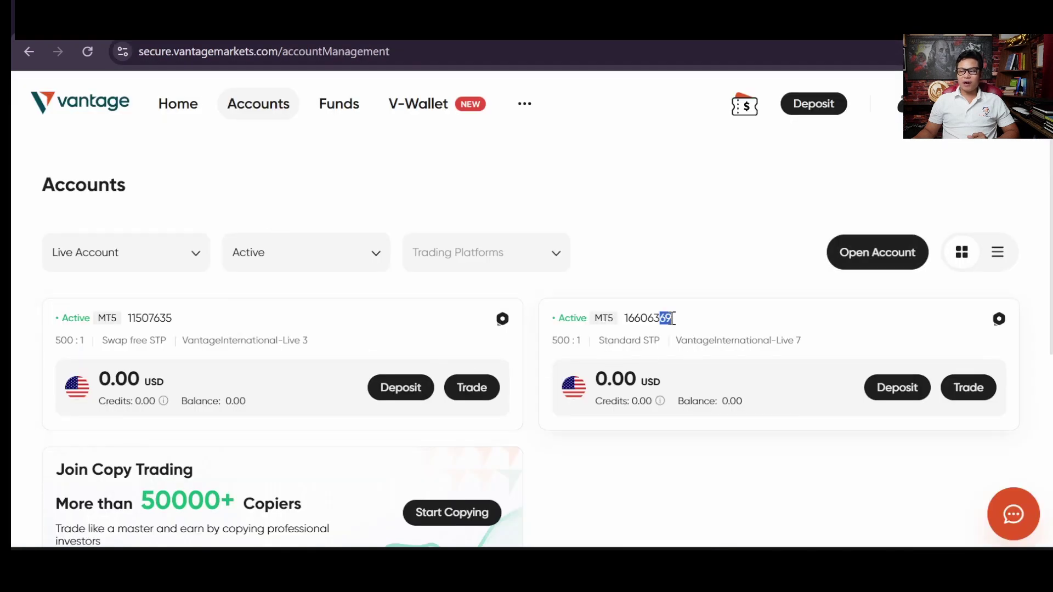
left_click(691, 445)
left_click(896, 388)
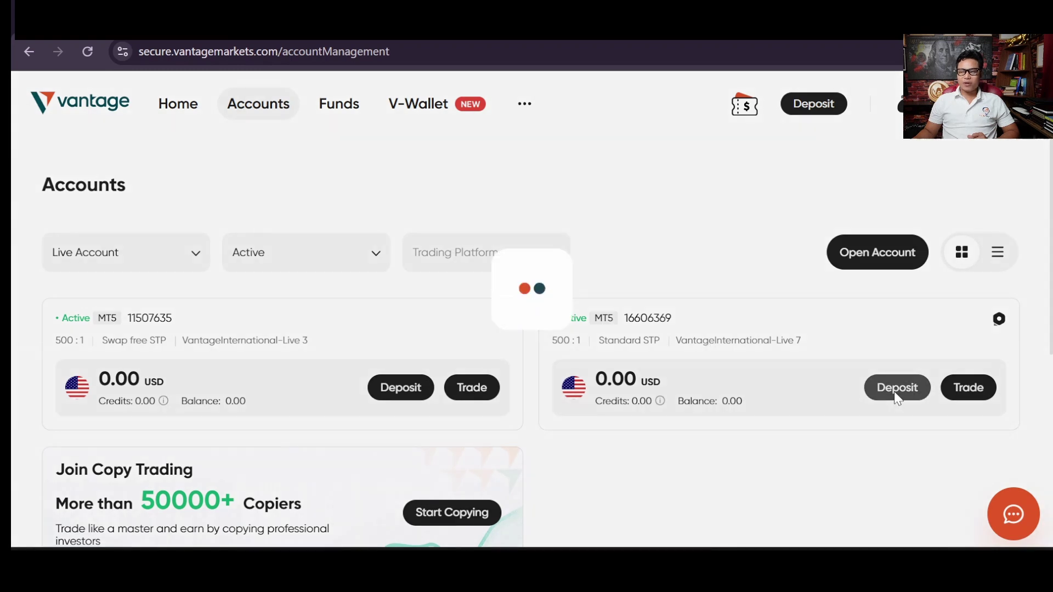
- Navigate back, close the Telegram authorization popup and return to the Accounts list
left_click(28, 49)
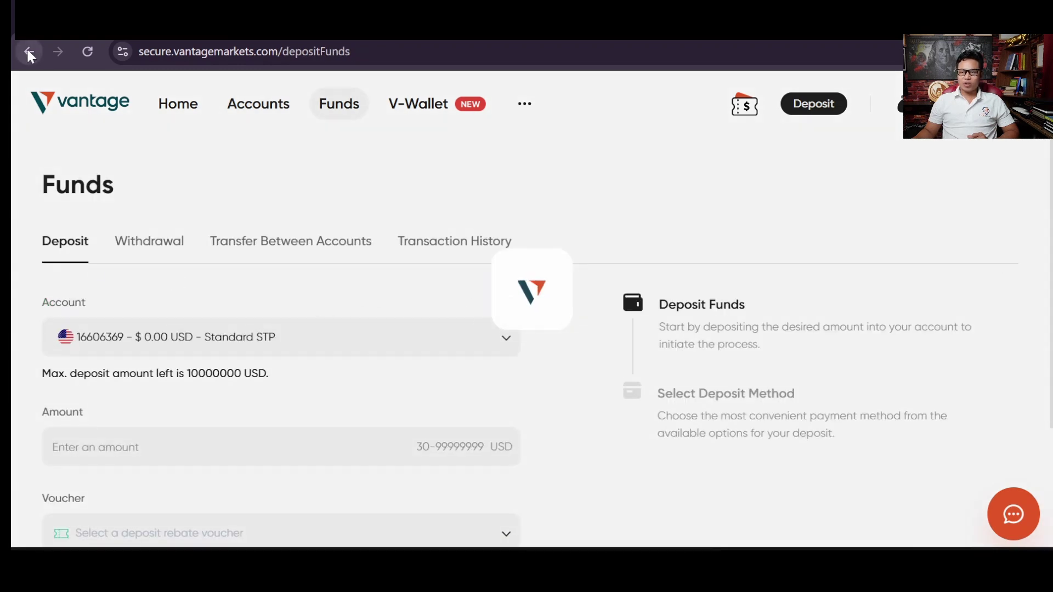
left_click(28, 49)
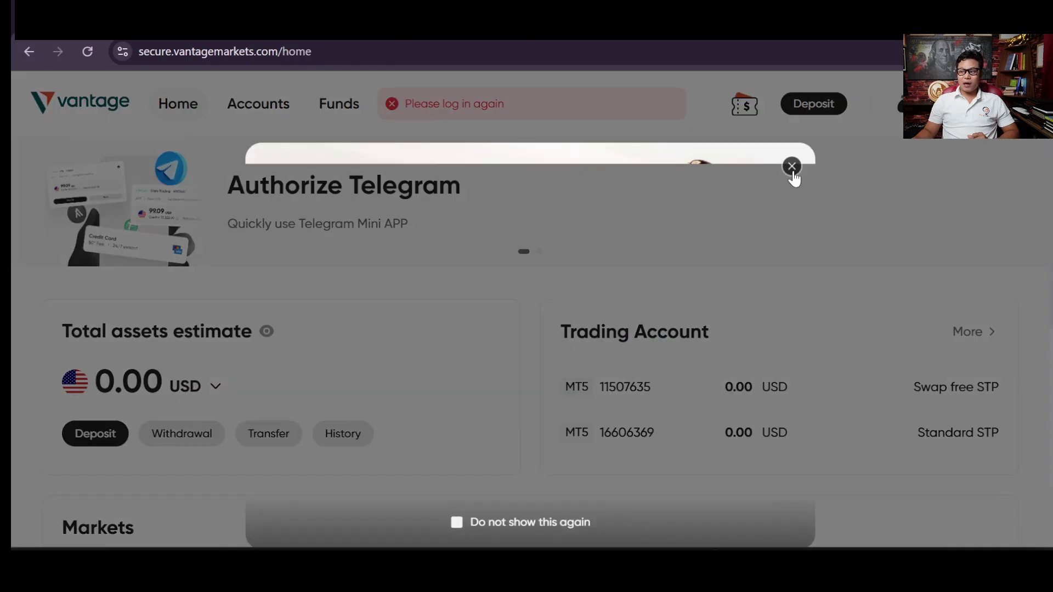
left_click(792, 169)
left_click(270, 115)
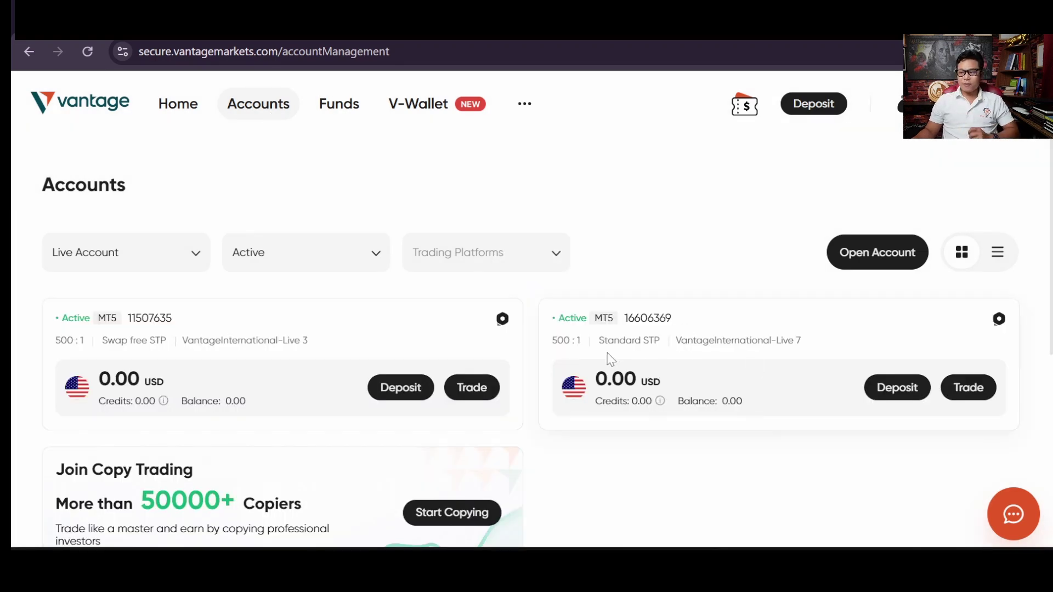
left_click_drag(558, 341, 585, 349)
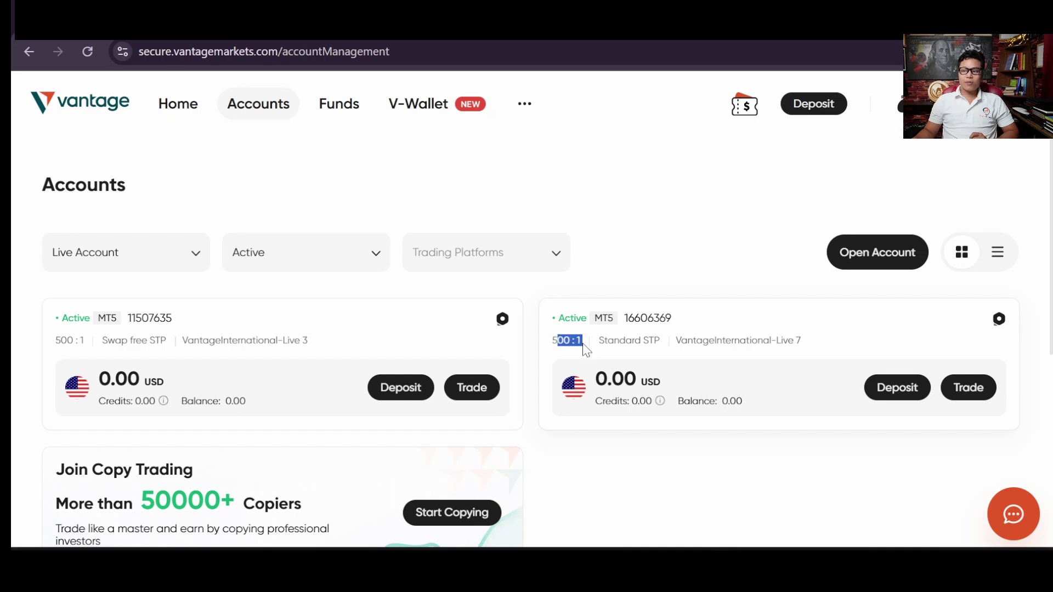
left_click(584, 349)
left_click(998, 319)
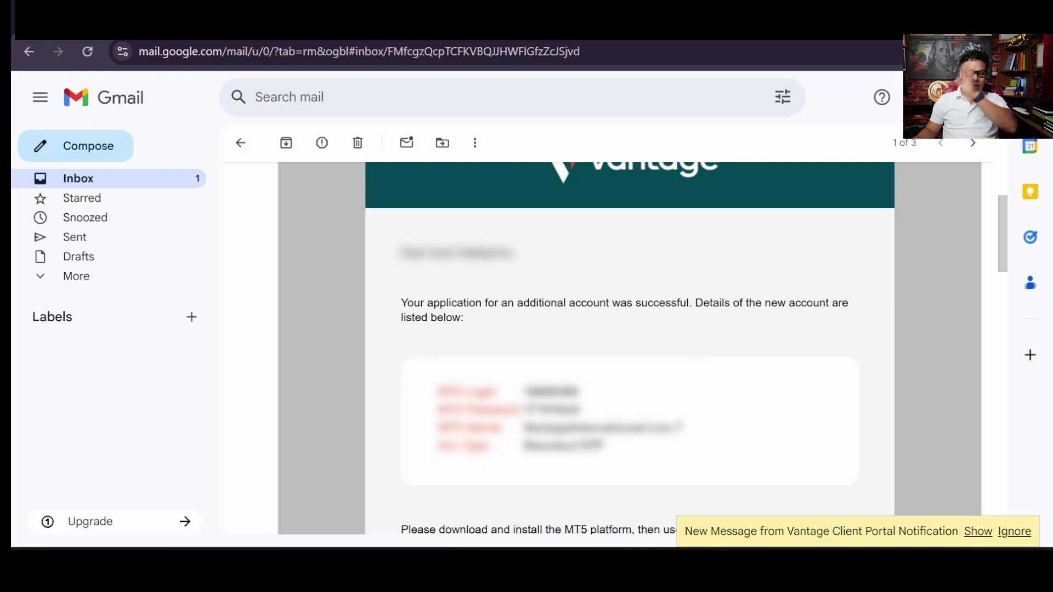
- Select the new account's login and server details in the email and copy the server text
double_click(550, 391)
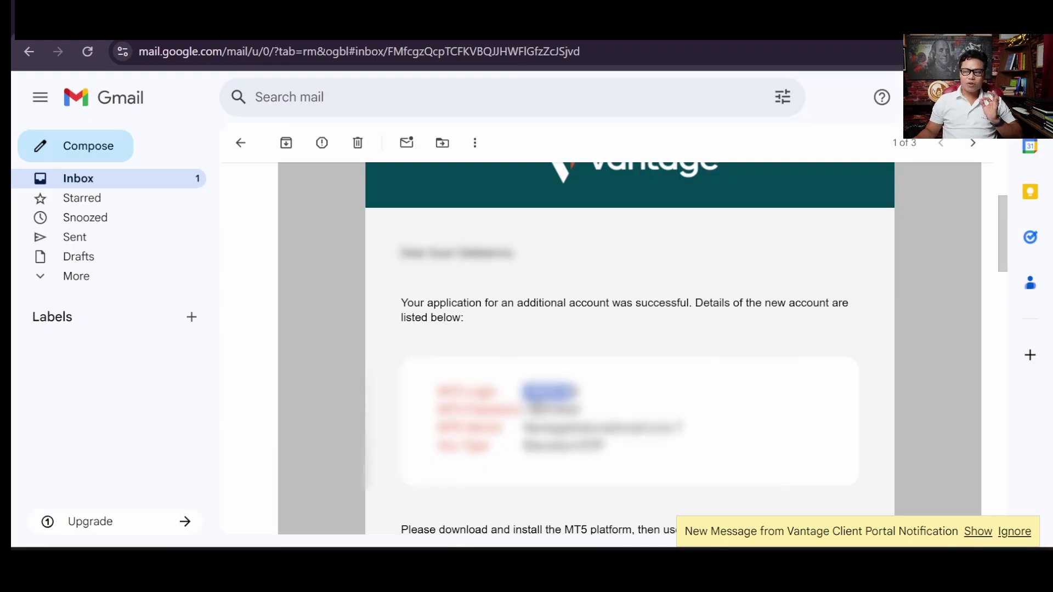
left_click_drag(523, 428, 684, 430)
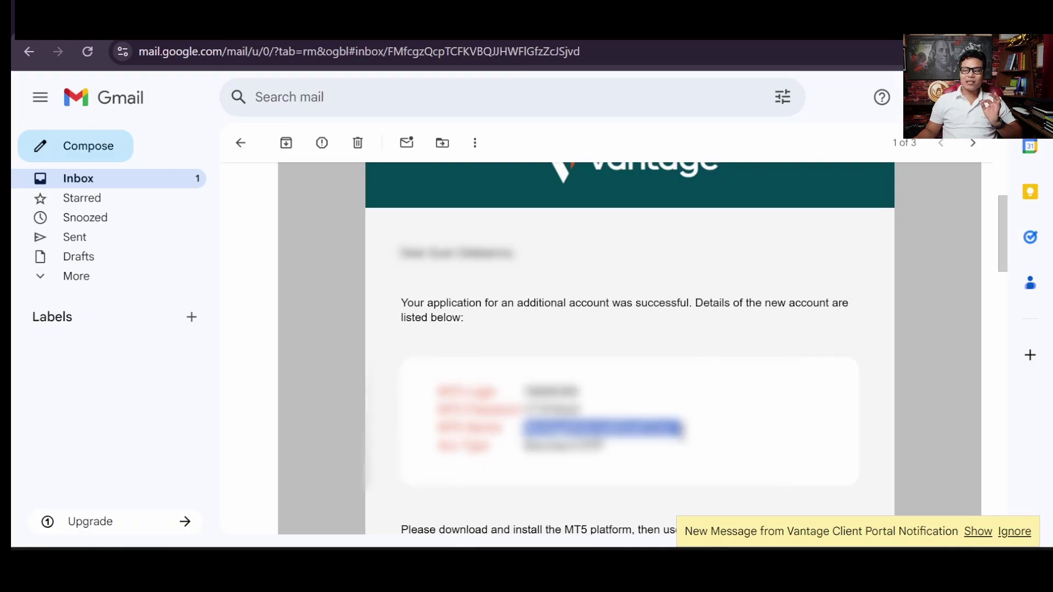
right_click(610, 406)
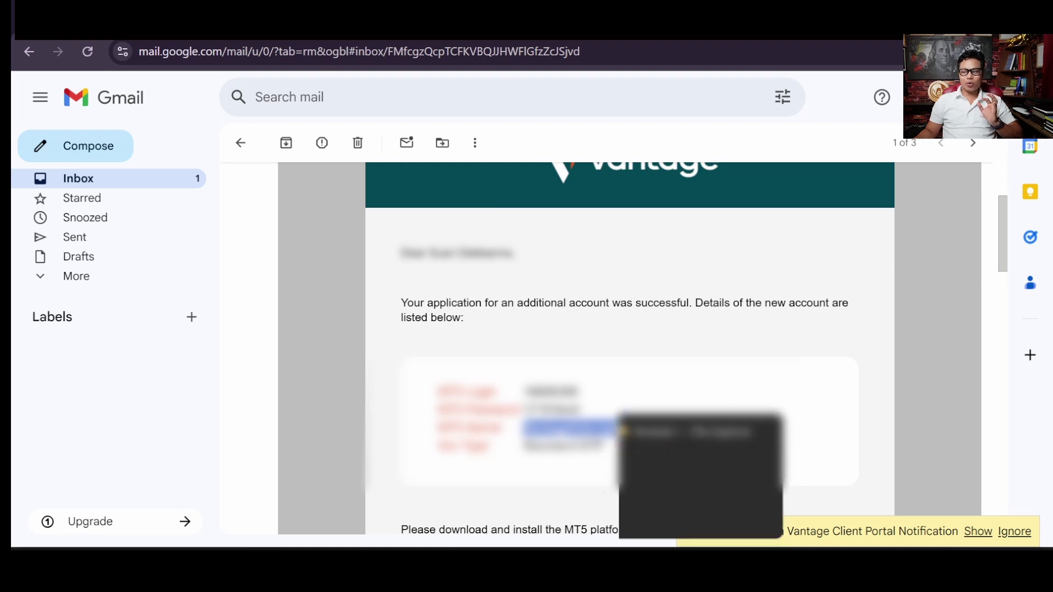
left_click(692, 429)
scroll(371, 294, "down", 3)
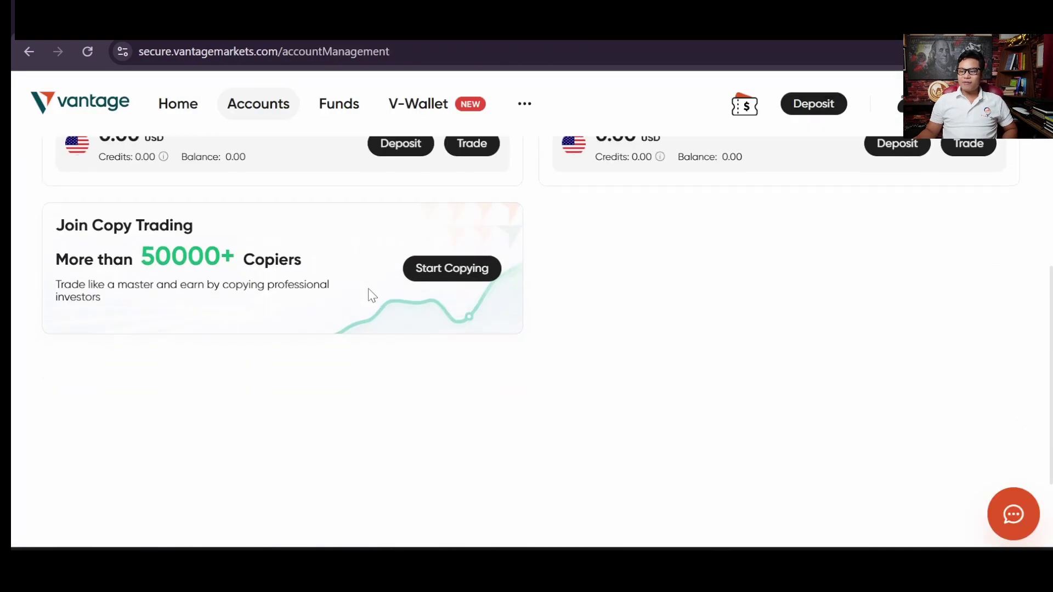
scroll(369, 297, "up", 3)
left_click(351, 110)
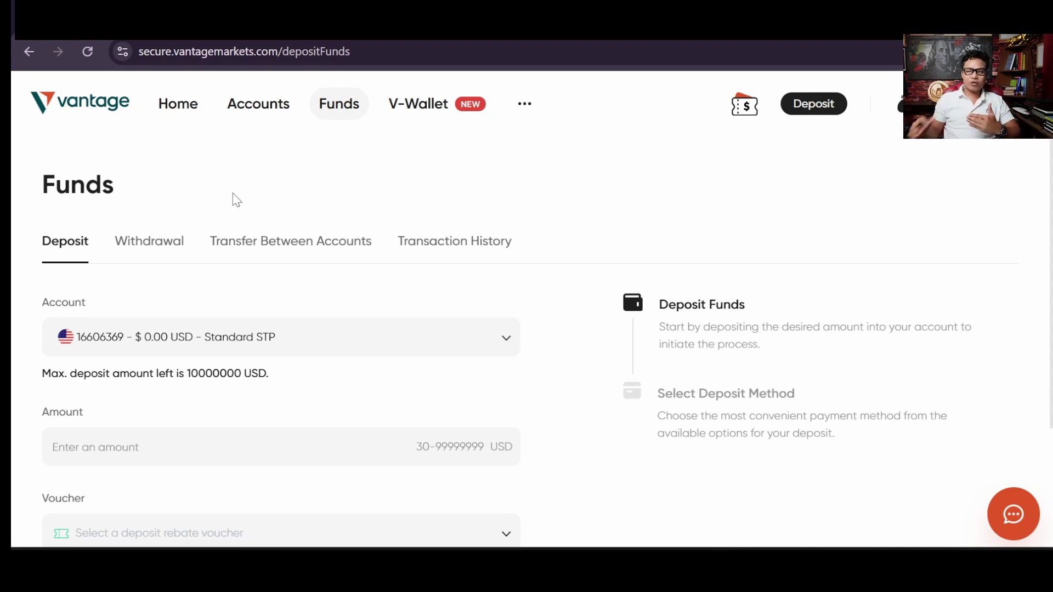
left_click(259, 353)
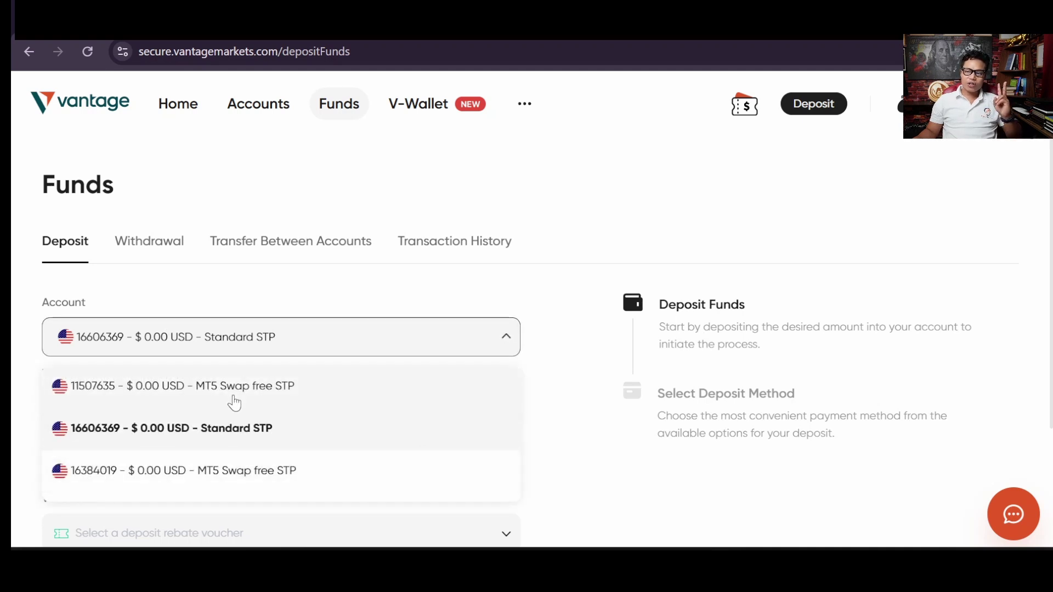
left_click(197, 471)
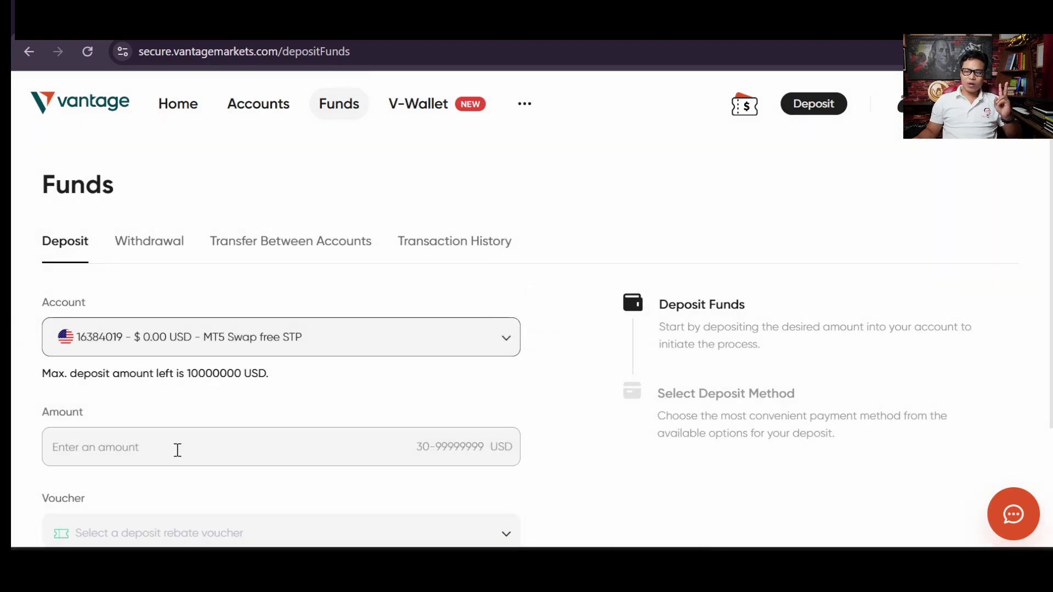
left_click(176, 447)
scroll(178, 447, "down", 1)
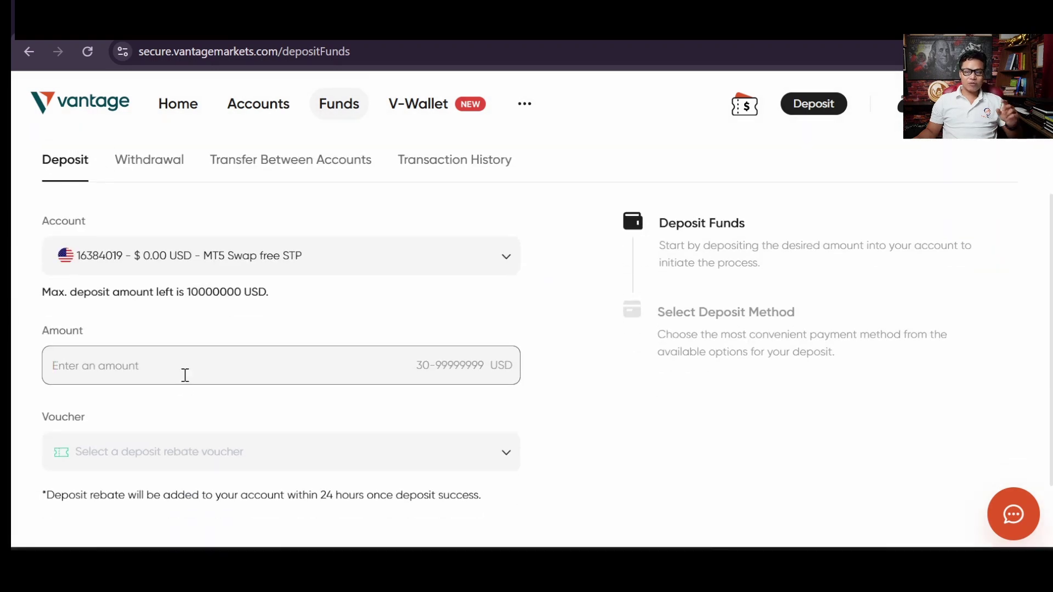
scroll(183, 379, "down", 1)
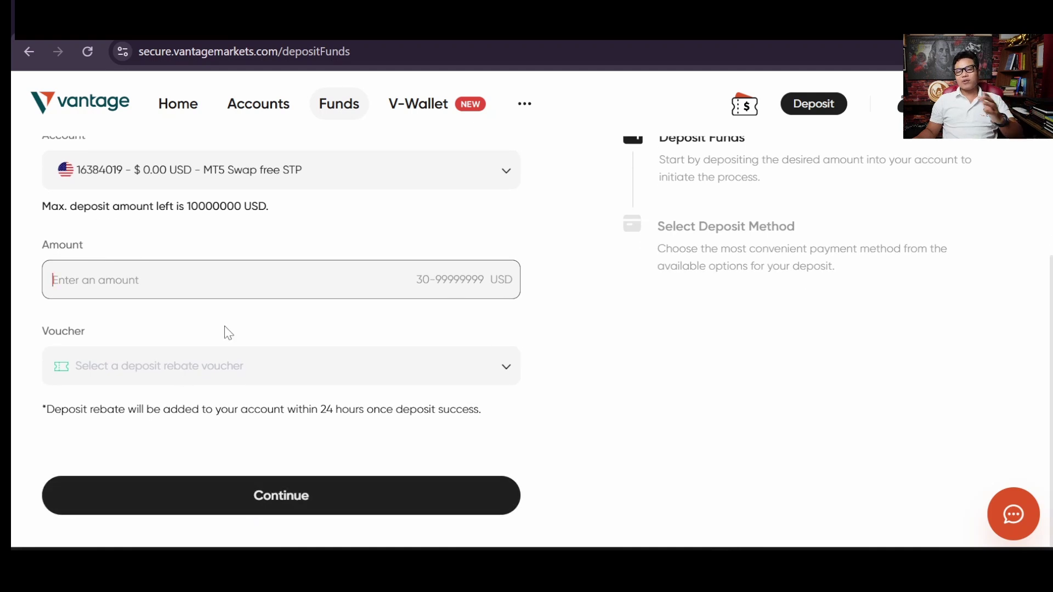
type("30")
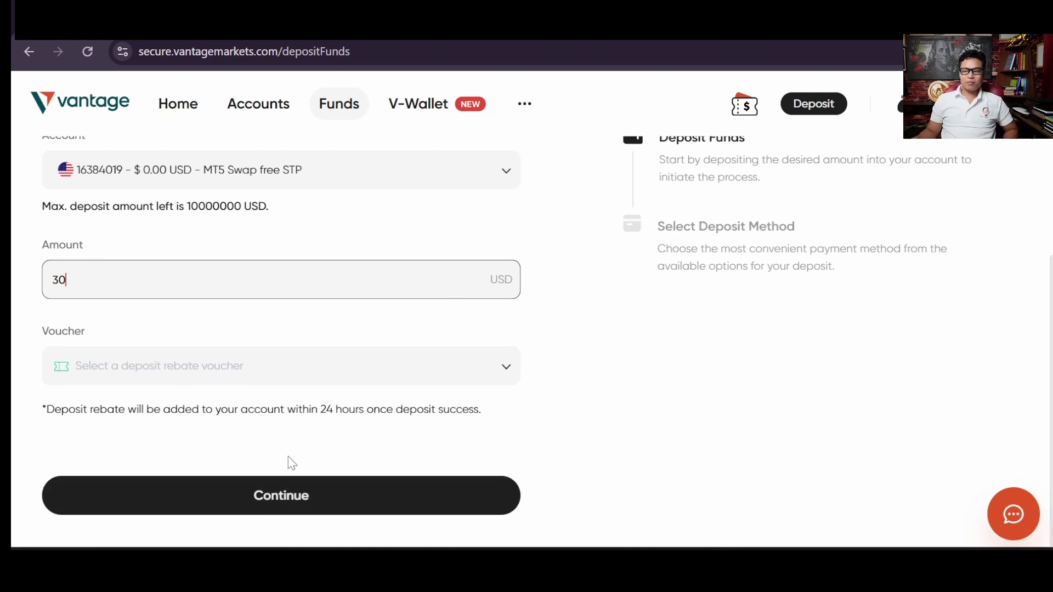
left_click(284, 490)
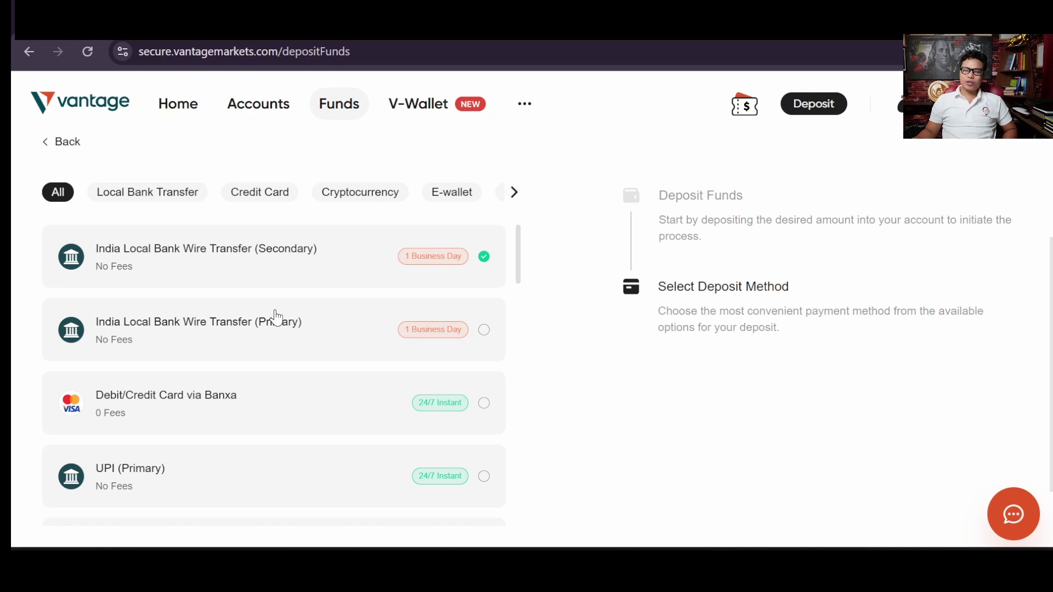
scroll(276, 316, "up", 2)
left_click(190, 116)
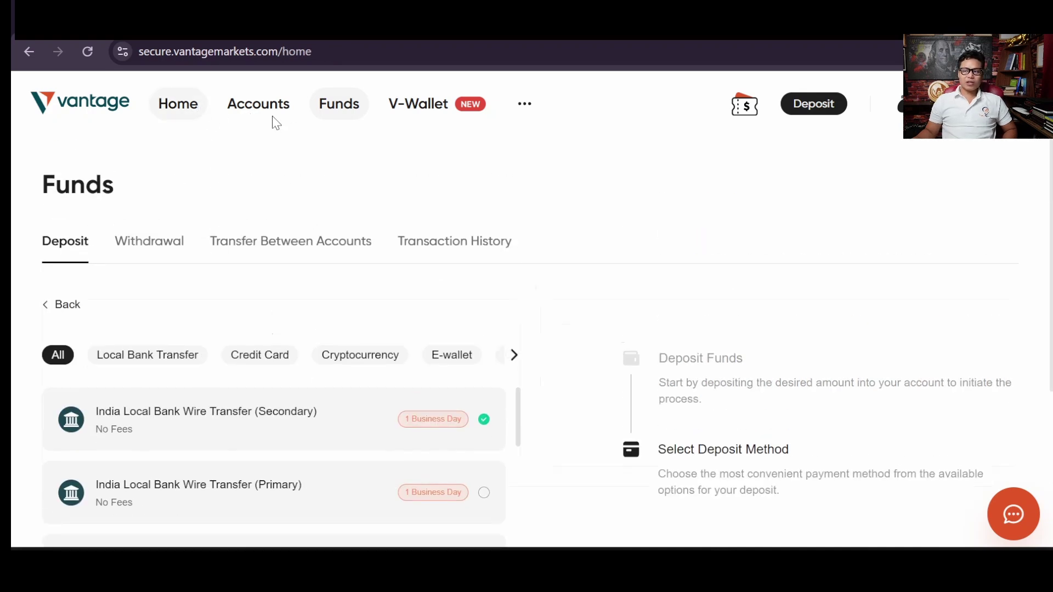
left_click(271, 117)
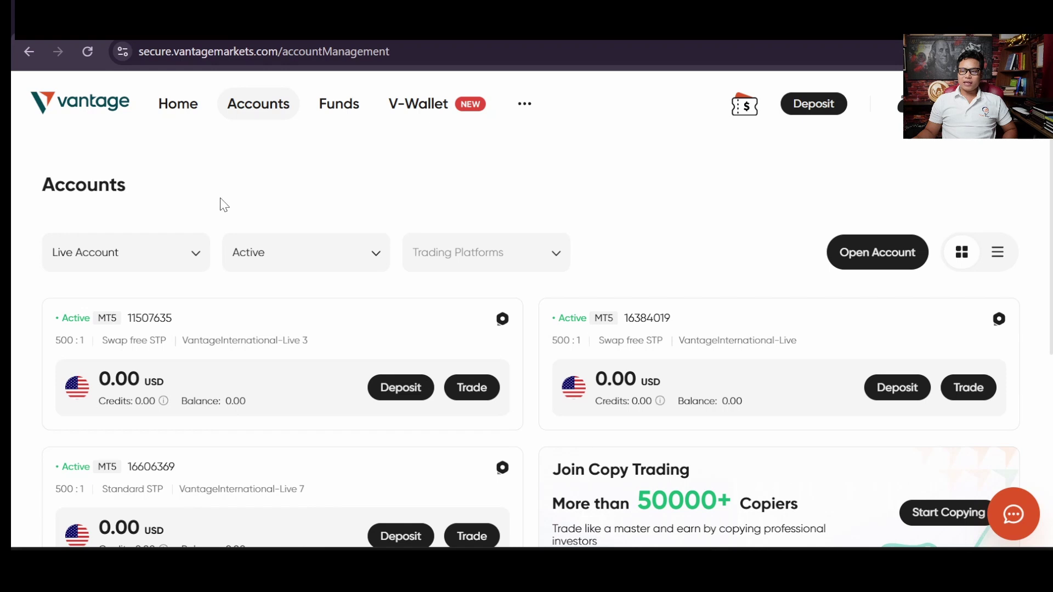
left_click(342, 108)
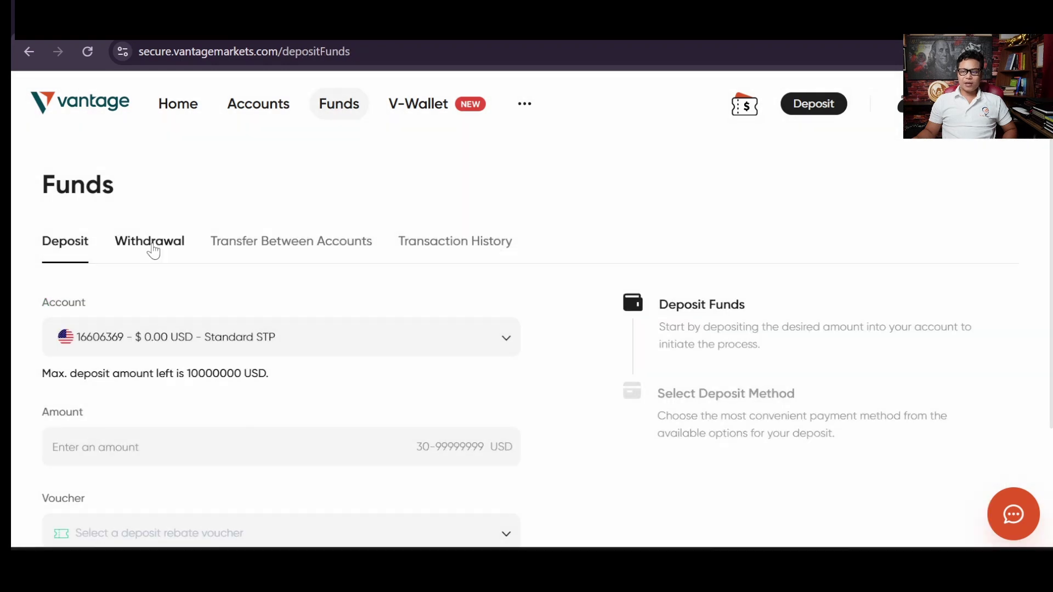
- View the Withdrawal form's Amount field, then switch to Transfer Between Accounts
left_click(149, 241)
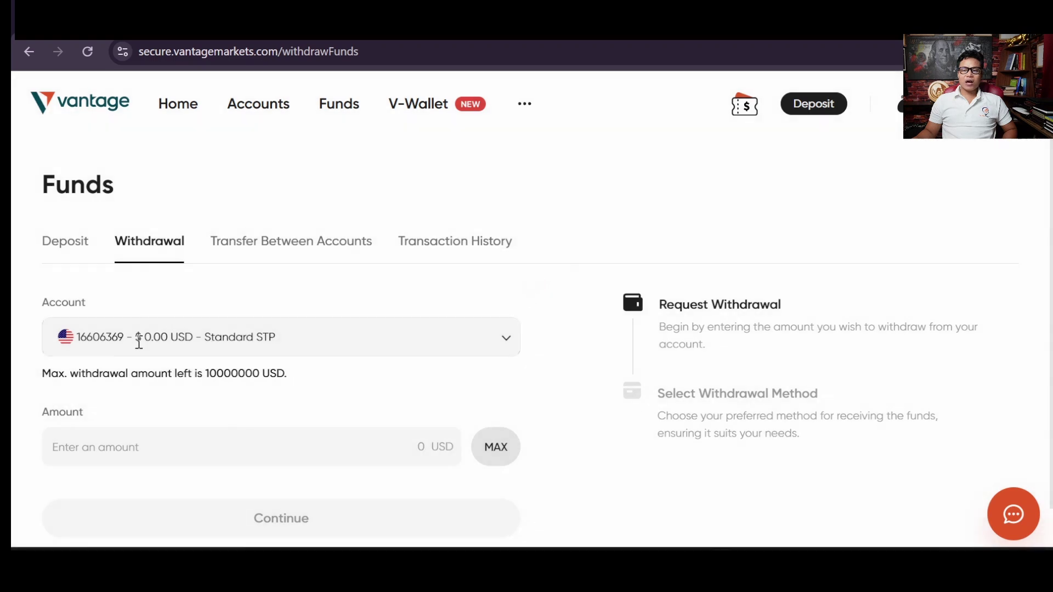
left_click(143, 448)
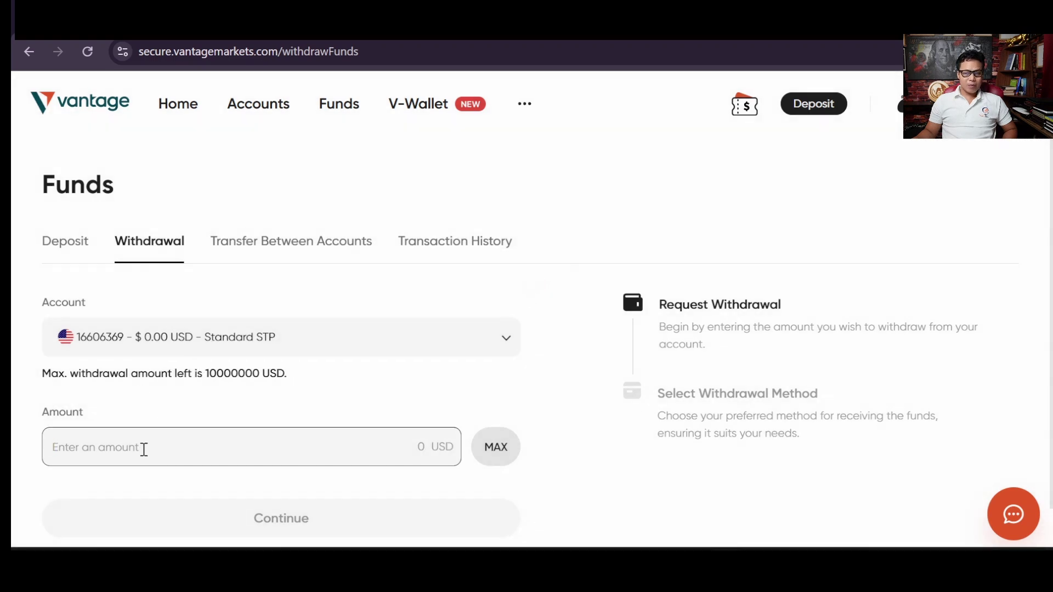
scroll(143, 449, "down", 1)
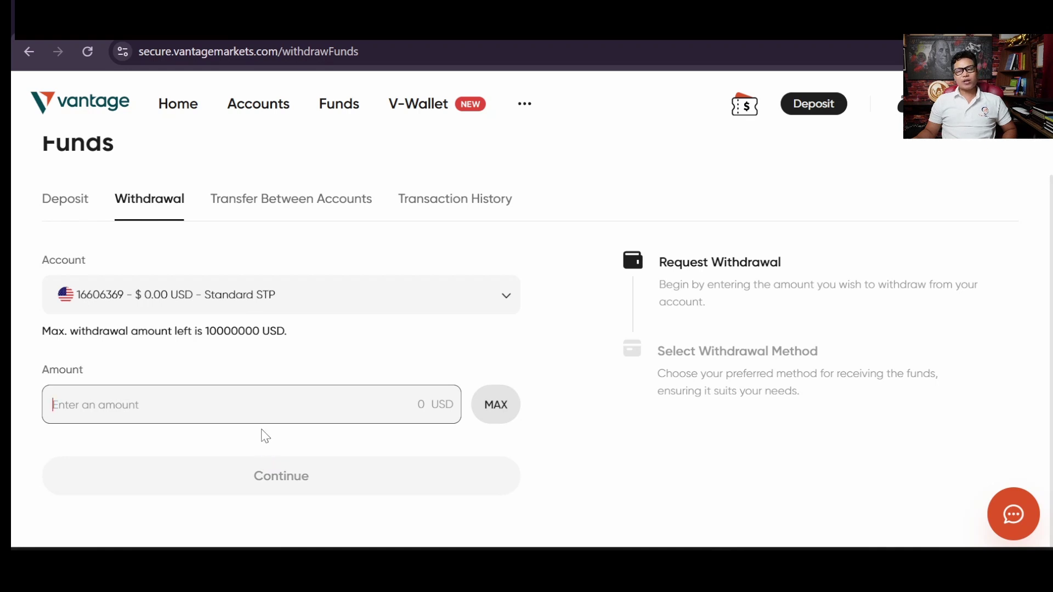
left_click(260, 204)
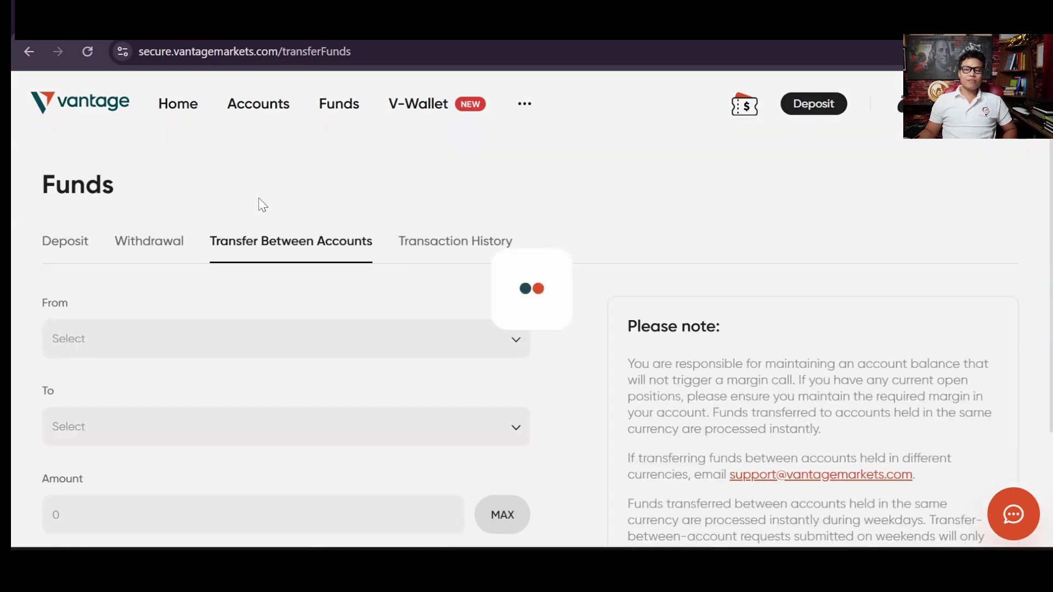
scroll(113, 400, "down", 2)
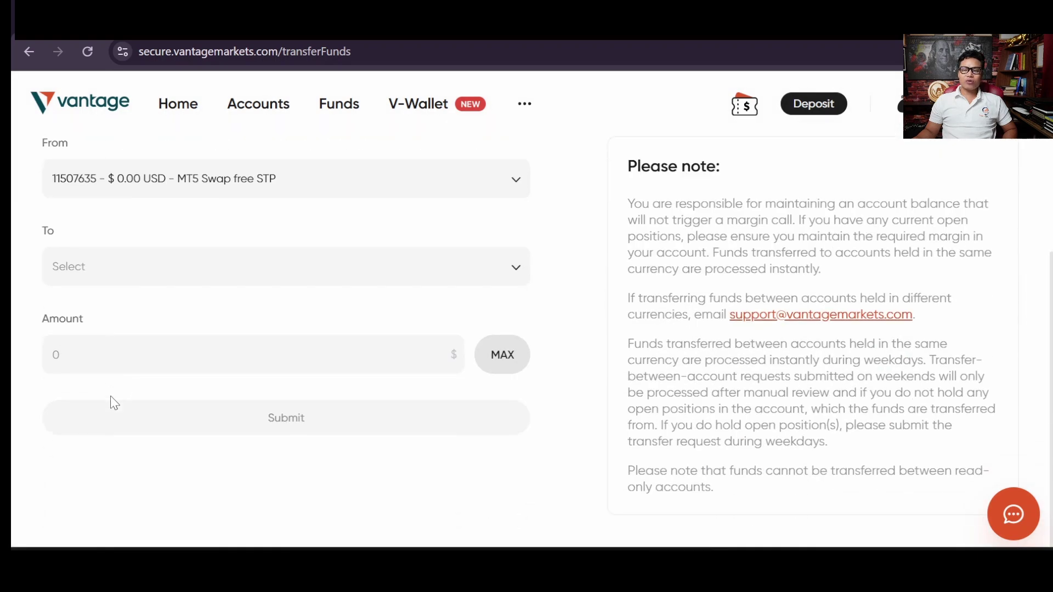
left_click(143, 265)
left_click(151, 317)
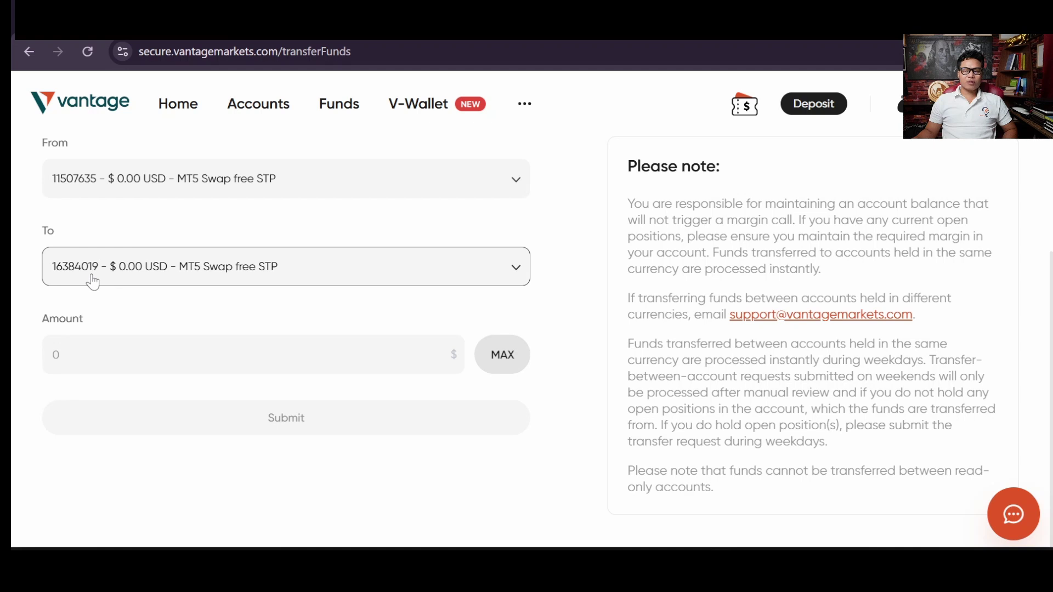
left_click(104, 353)
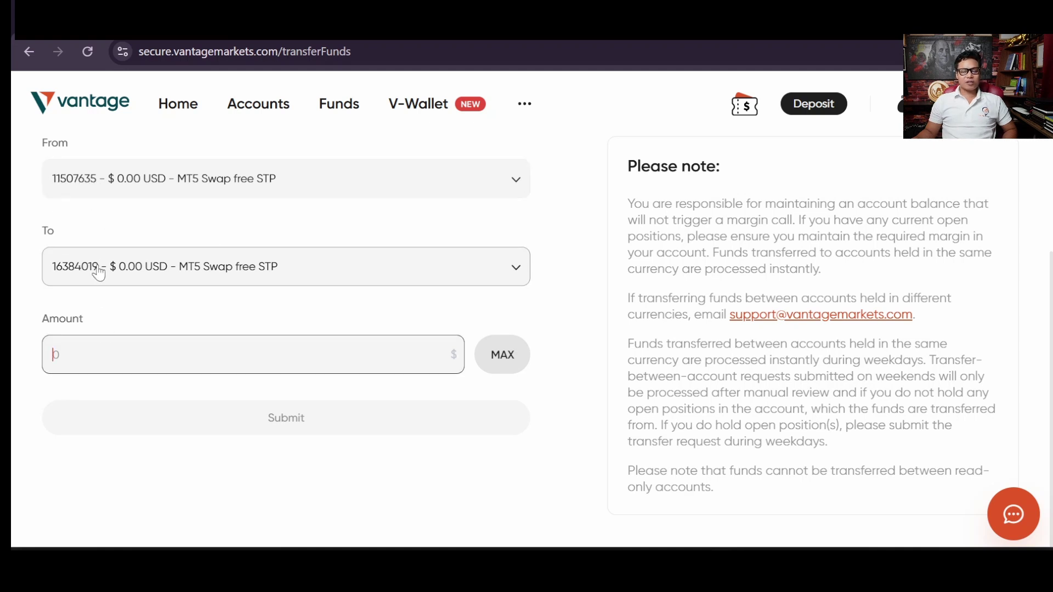
scroll(97, 273, "up", 2)
left_click(466, 243)
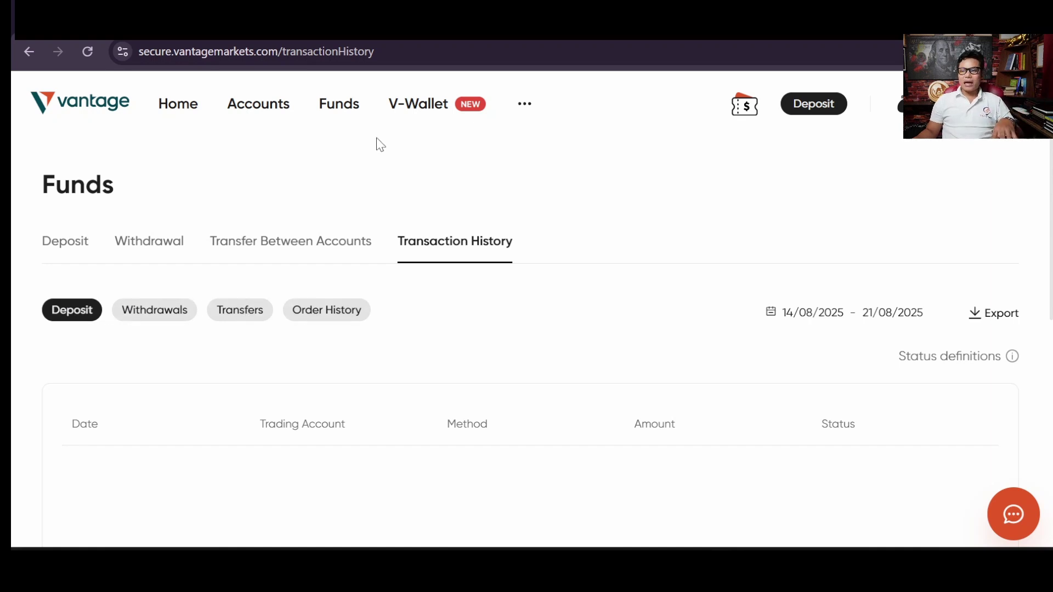
- Go to the V-Wallet page to review the zero crypto balances
left_click(406, 113)
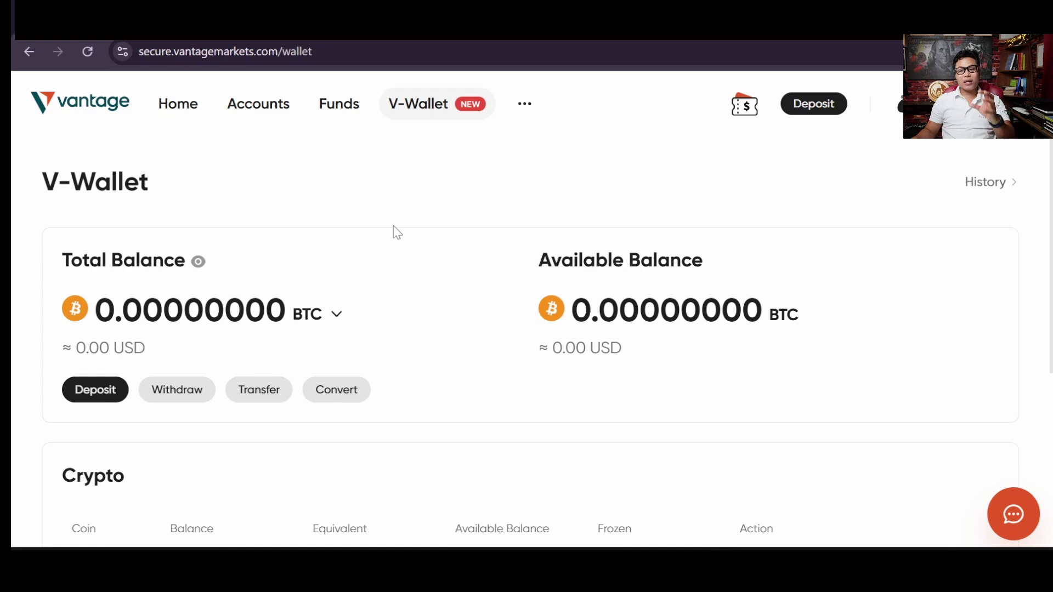
scroll(482, 321, "down", 3)
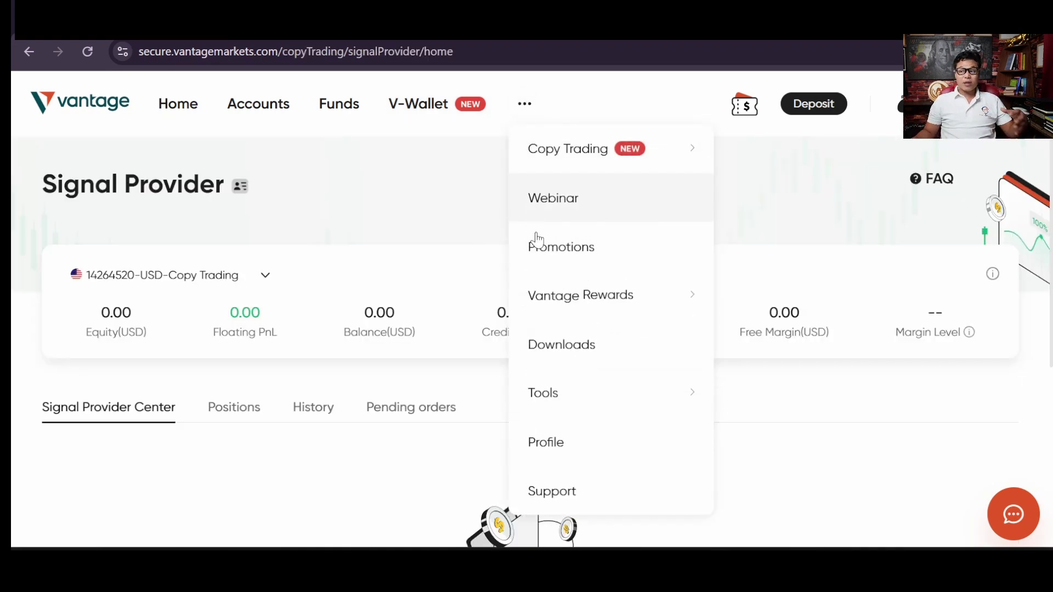
mouse_move(580, 295)
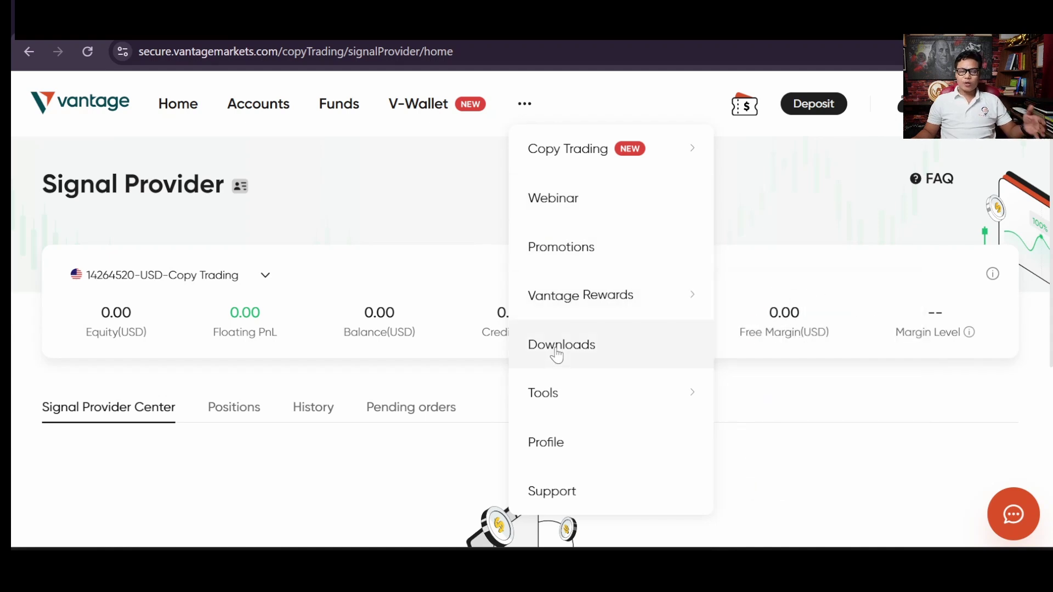
- Visit the Downloads page with MetaTrader 4/5 options, then navigate to My Profile verification
left_click(556, 346)
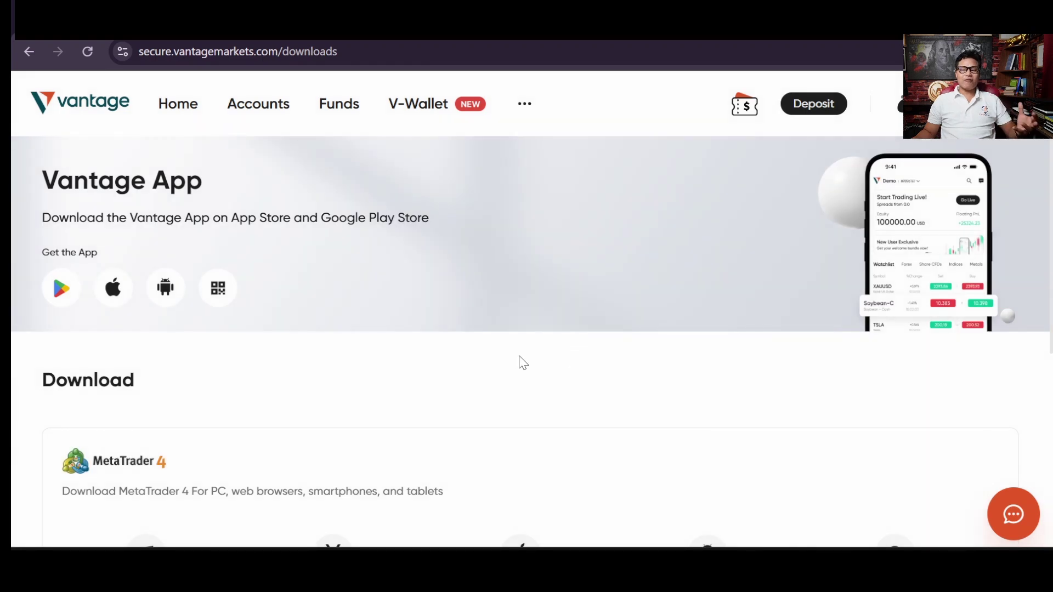
scroll(284, 302, "down", 2)
scroll(181, 388, "down", 2)
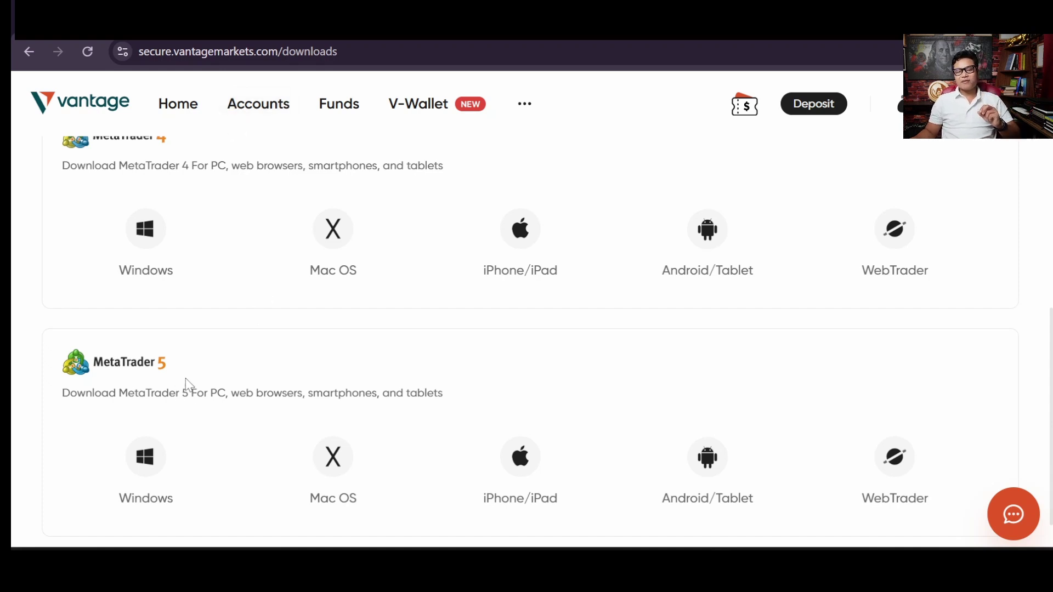
left_click(526, 103)
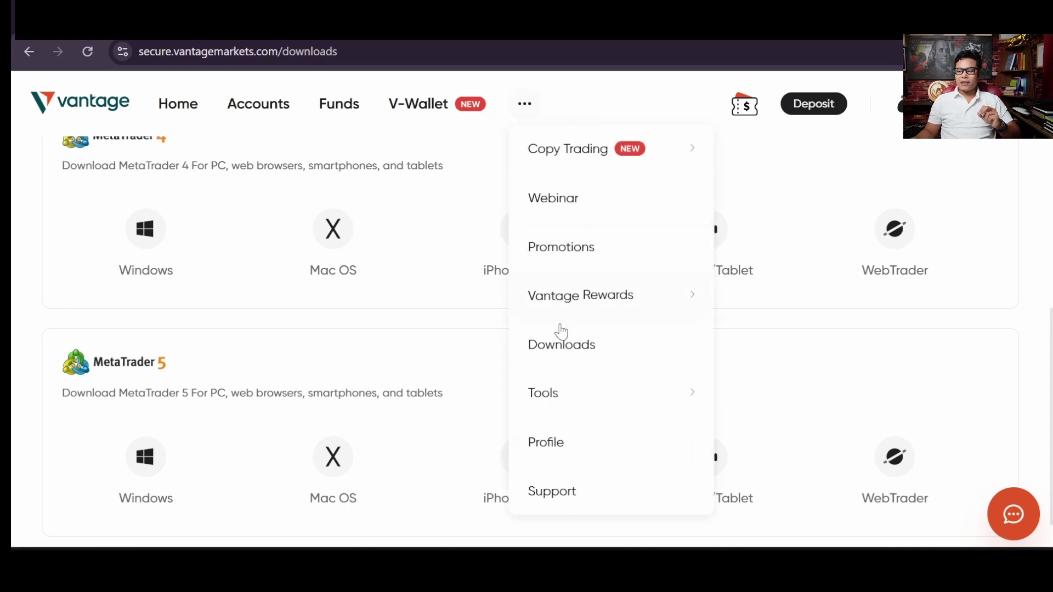
left_click(553, 448)
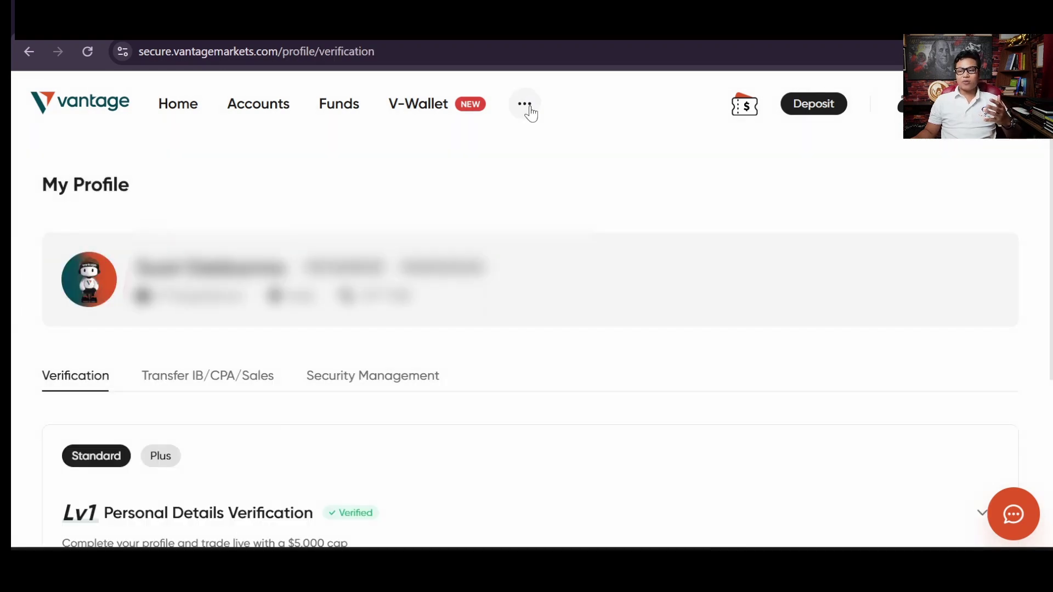
- Navigate to the Support page with contact options and My Support Tickets
left_click(527, 106)
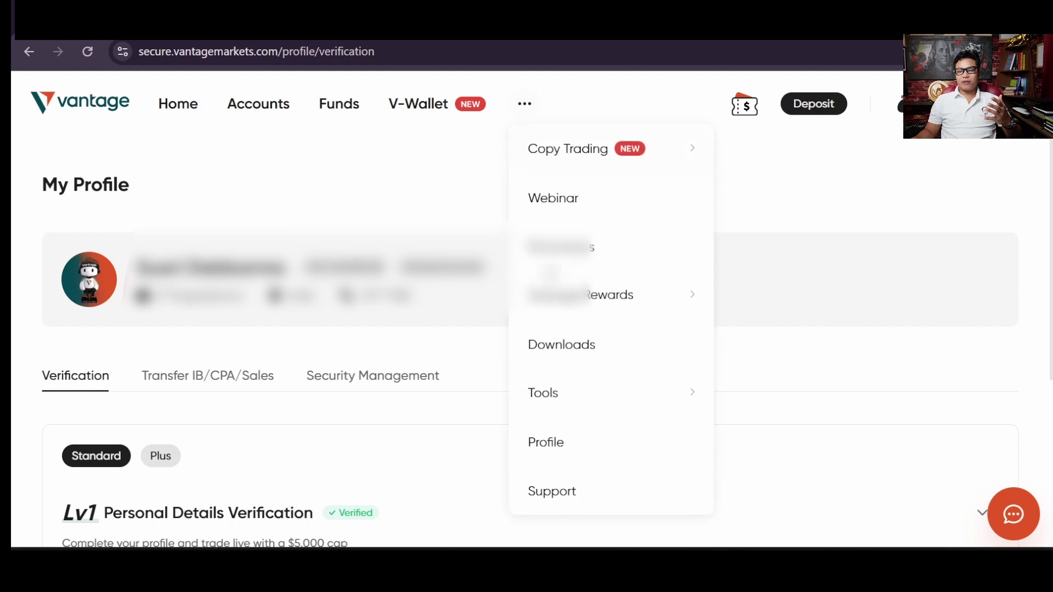
left_click(568, 493)
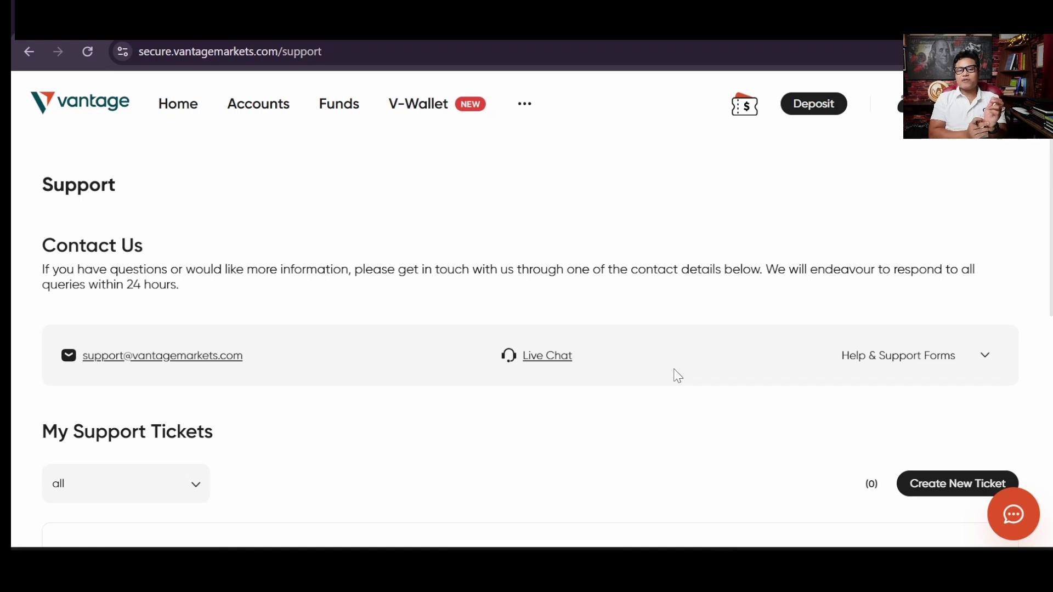
scroll(676, 376, "down", 3)
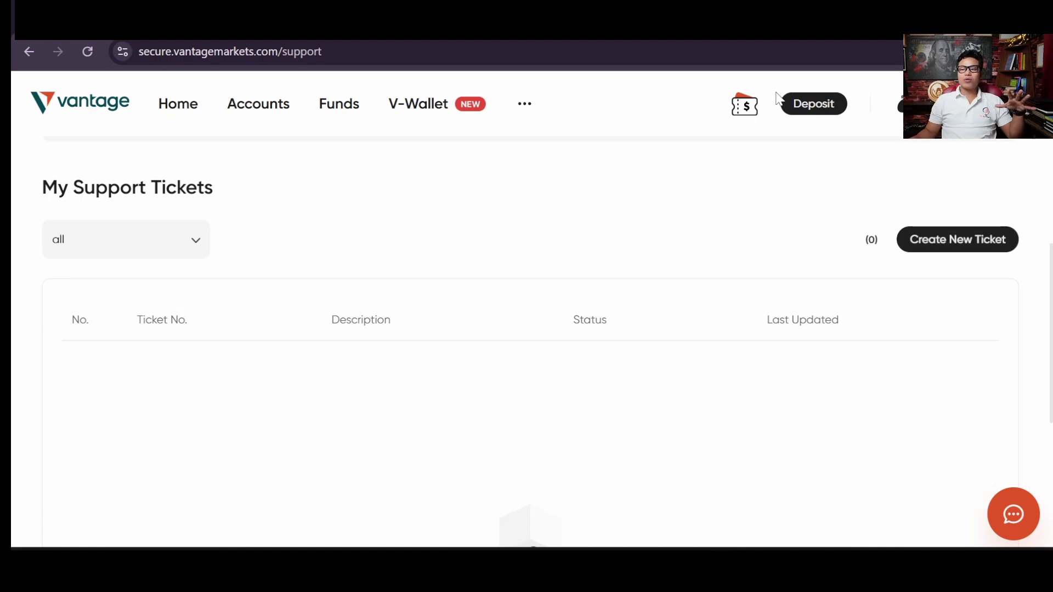
- Return to the home dashboard via the Vantage logo
left_click(85, 109)
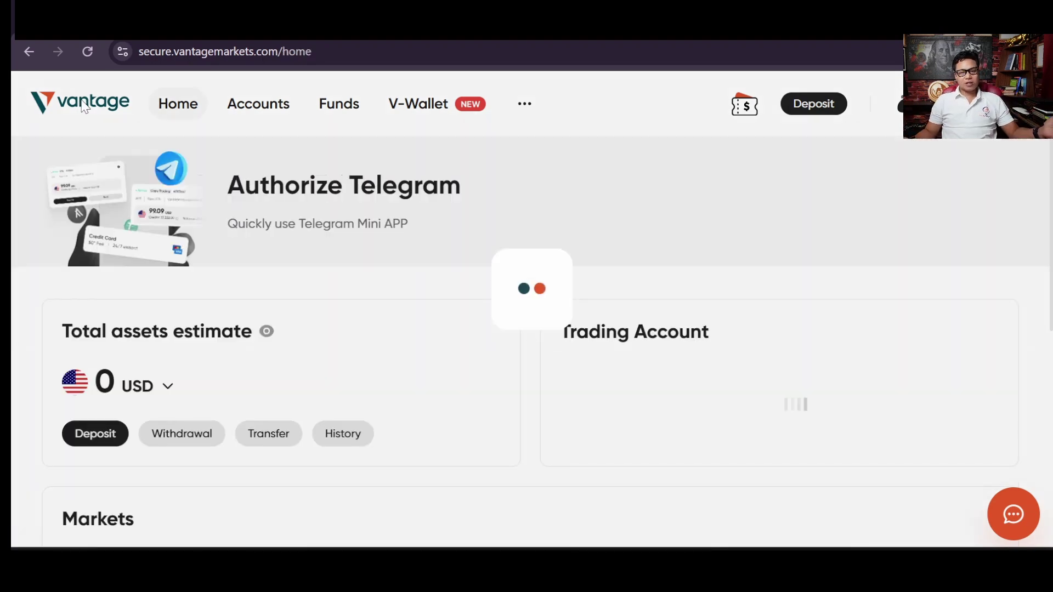